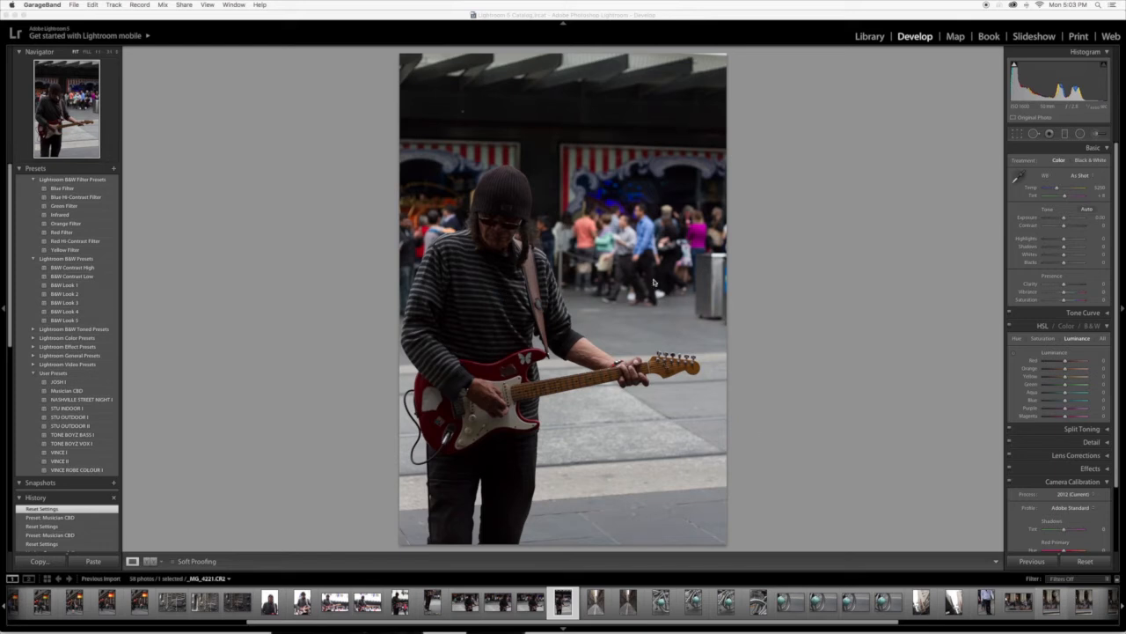
- Convert the guitarist photo to black and white, comparing it with the color version
{"action": "key", "text": "XF86AudioRaiseVolume"}
{"action": "left_click", "coordinate": [1095, 329]}
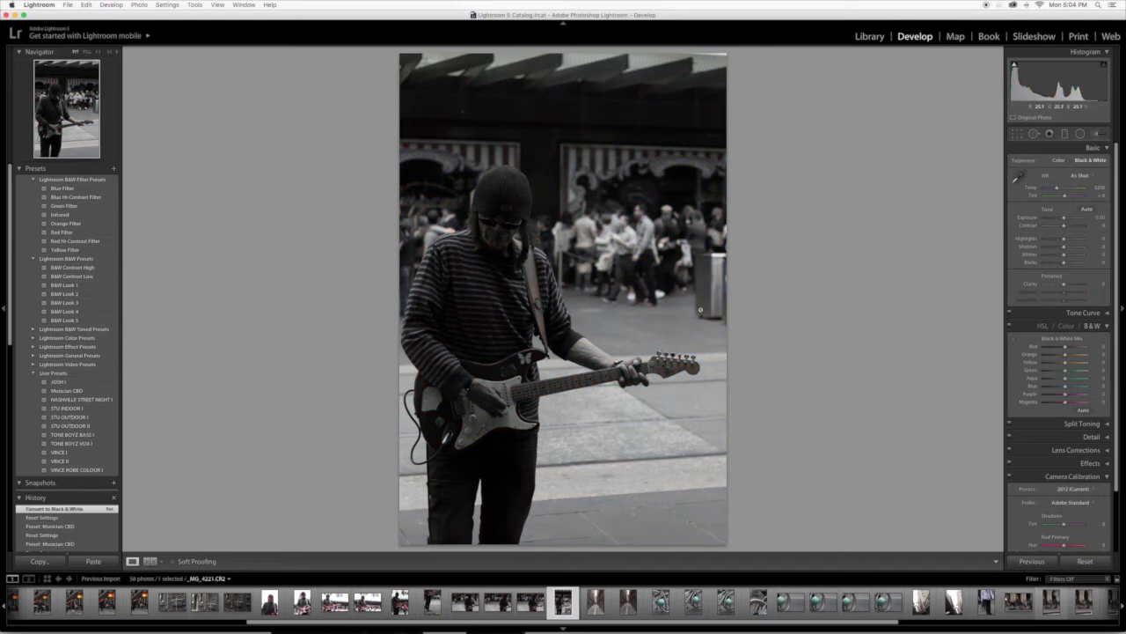
{"action": "left_click", "coordinate": [1067, 326]}
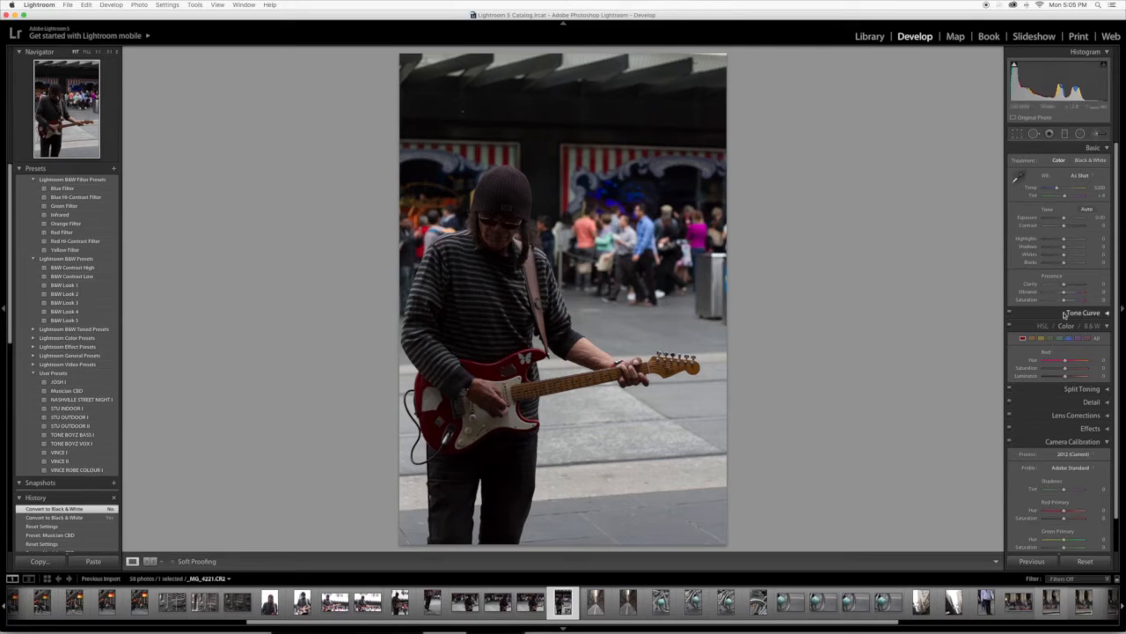
{"action": "left_click", "coordinate": [1093, 326]}
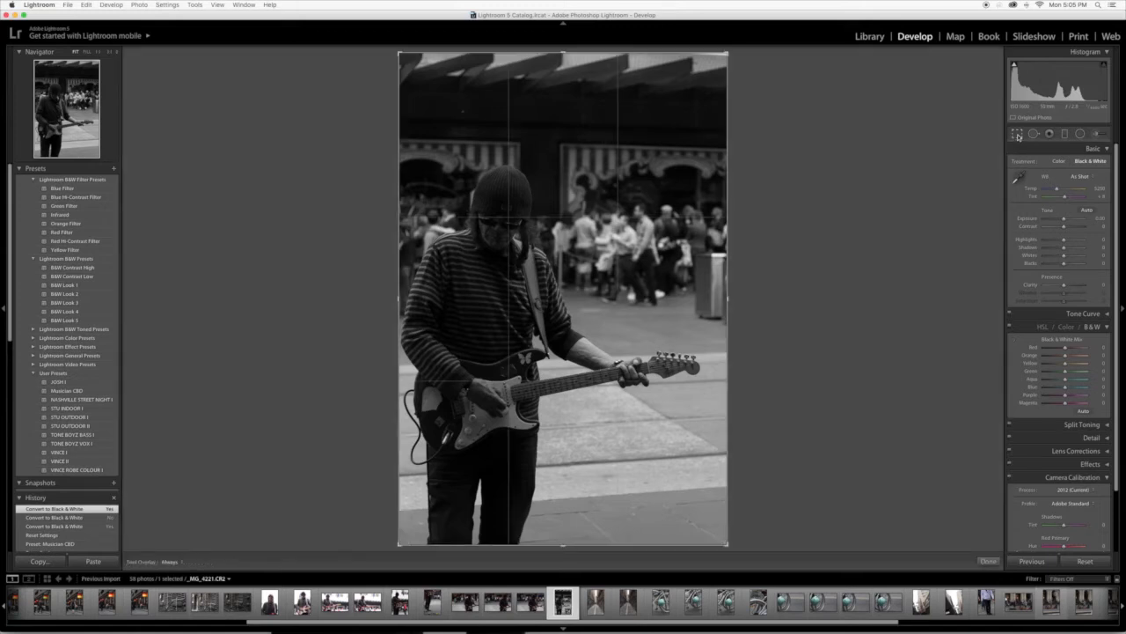
- Try to straighten the photo and tighten its crop, and undo both the crop rectangle and the angle change
{"action": "left_click", "coordinate": [1017, 135]}
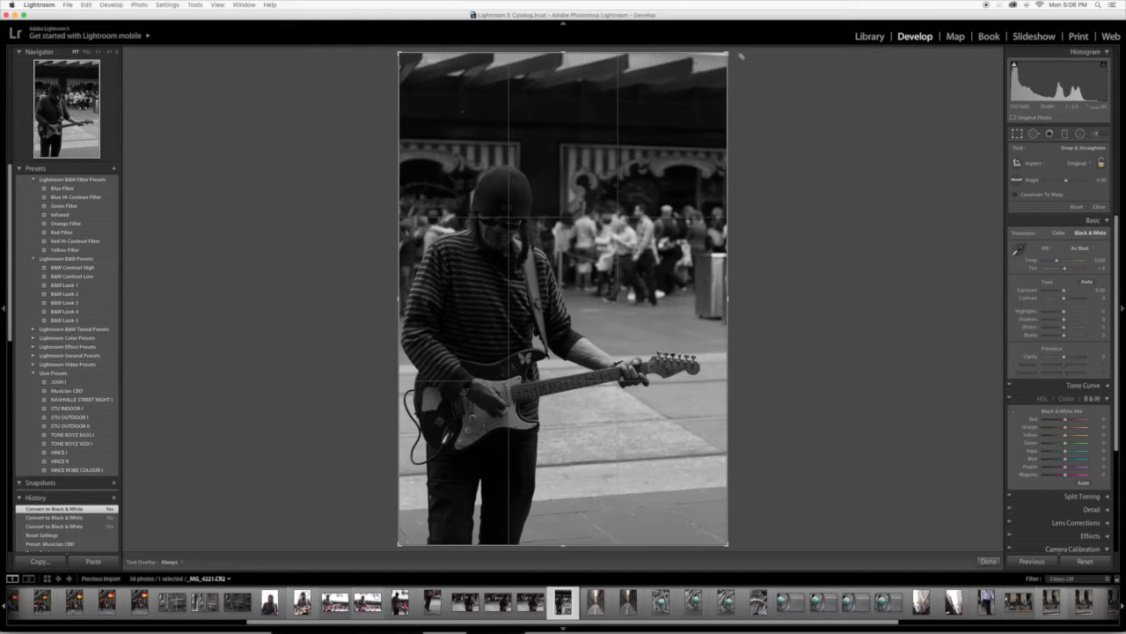
{"action": "left_click_drag", "start_coordinate": [741, 54], "coordinate": [734, 38]}
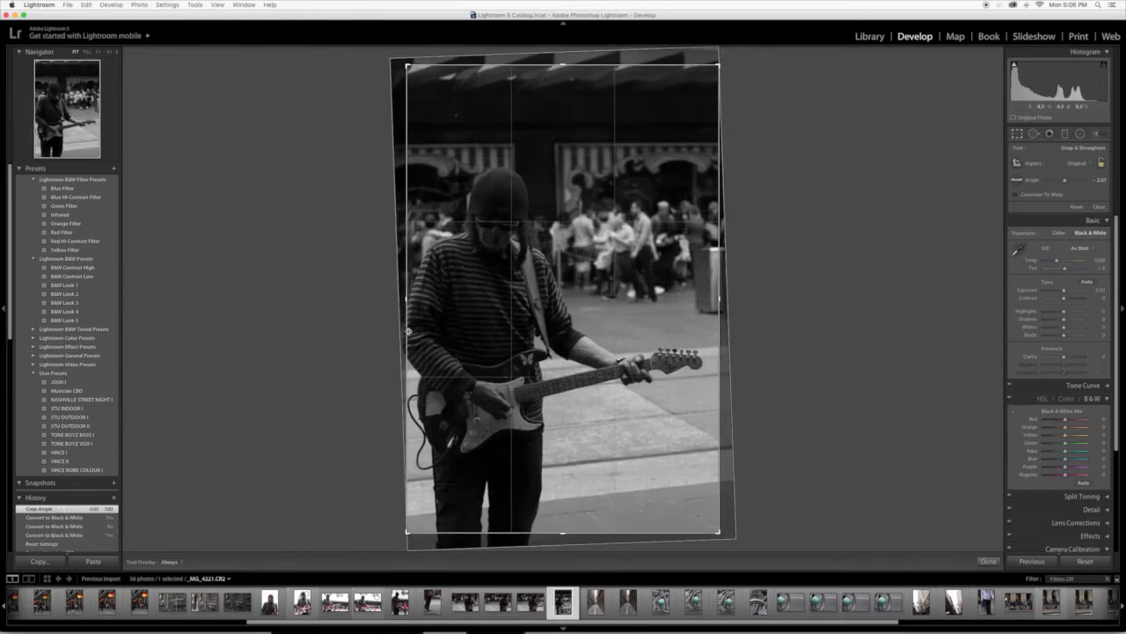
{"action": "left_click_drag", "start_coordinate": [512, 533], "coordinate": [512, 529]}
{"action": "double_click", "coordinate": [642, 261]}
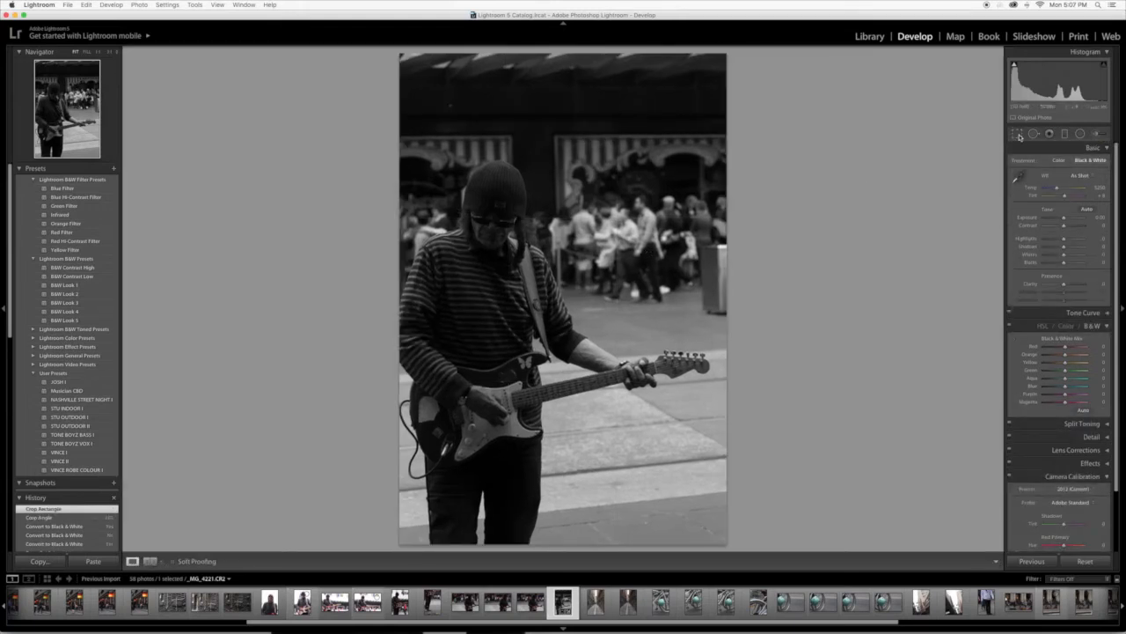
{"action": "key", "text": "super+z"}
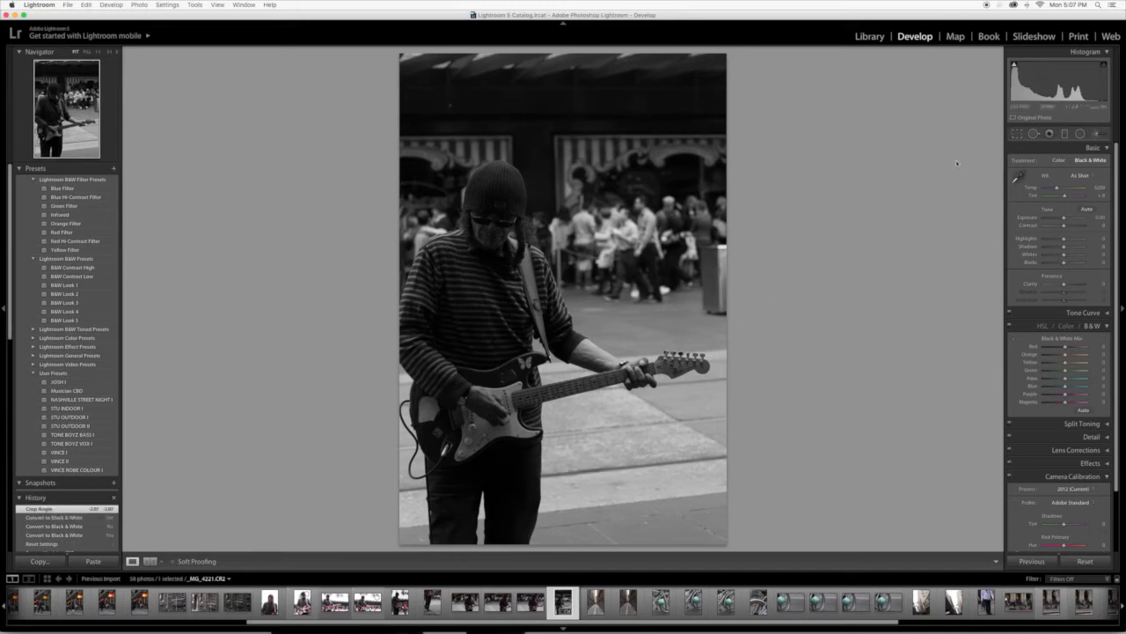
{"action": "key", "text": "super+z"}
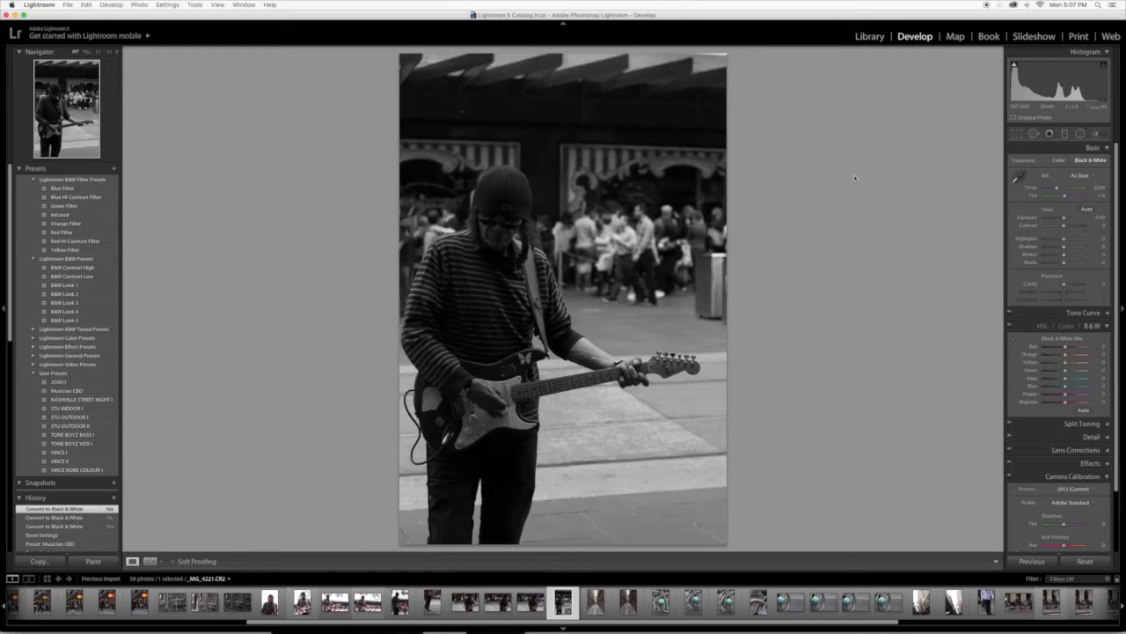
- Straighten the photo with the Crop tool by about -1.3 degrees and apply the crop
{"action": "left_click", "coordinate": [1017, 134]}
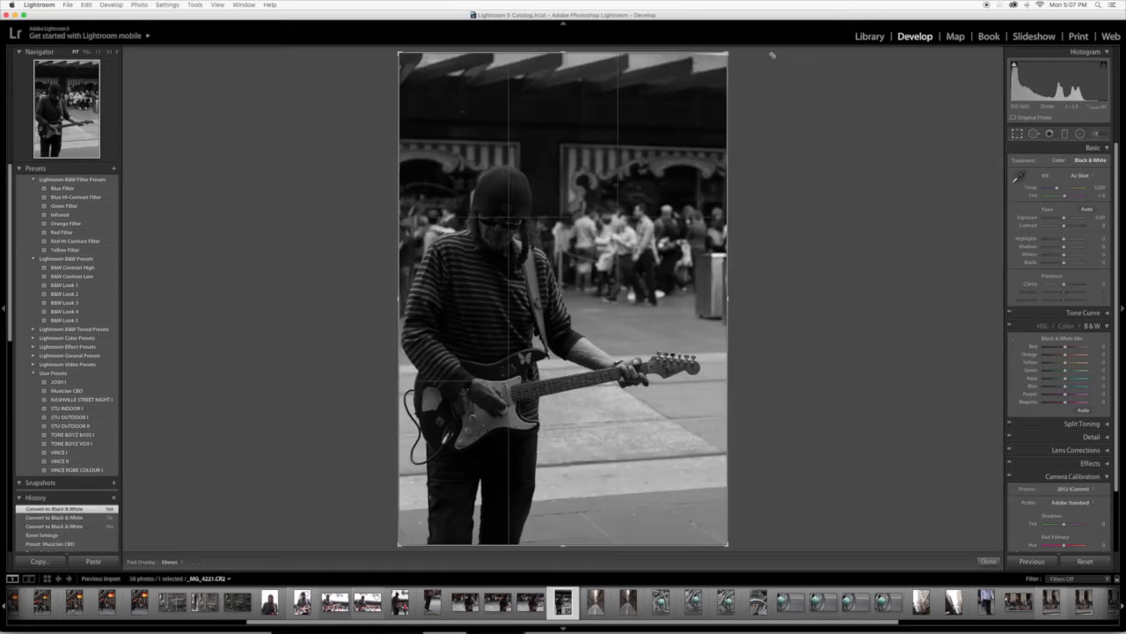
{"action": "left_click_drag", "start_coordinate": [757, 53], "coordinate": [753, 67]}
{"action": "key", "text": "Return"}
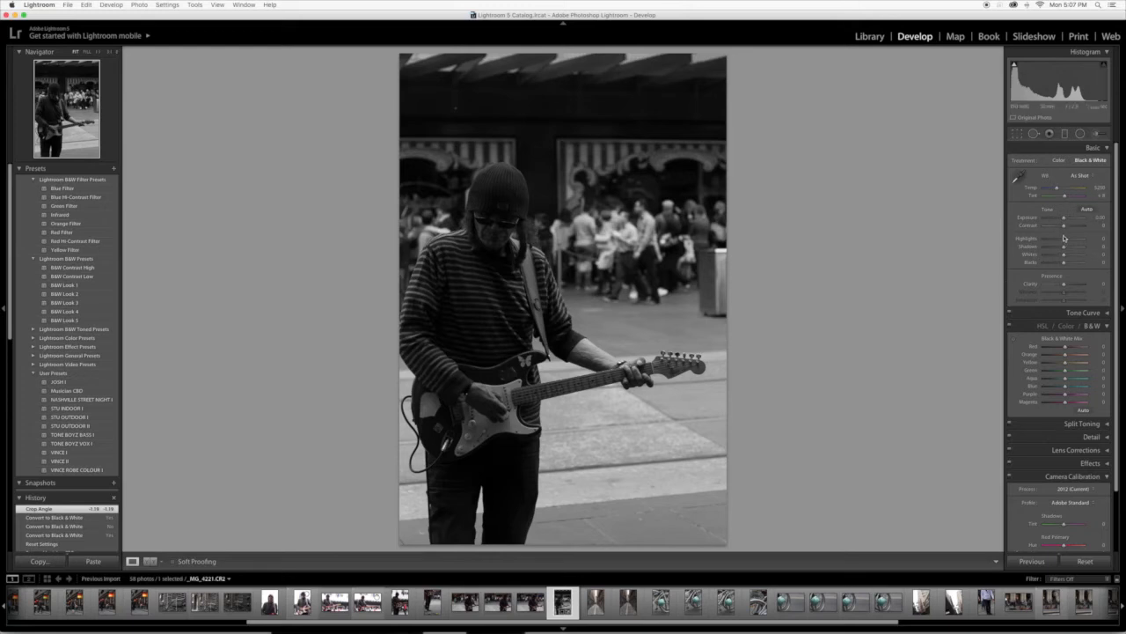
- Try brighter and darker exposures for the photo, settling on an exposure of -0.45
{"action": "mouse_move", "coordinate": [1061, 218]}
{"action": "left_mouse_down"}
{"action": "mouse_move", "coordinate": [1087, 222]}
{"action": "mouse_move", "coordinate": [1067, 223]}
{"action": "left_mouse_up"}
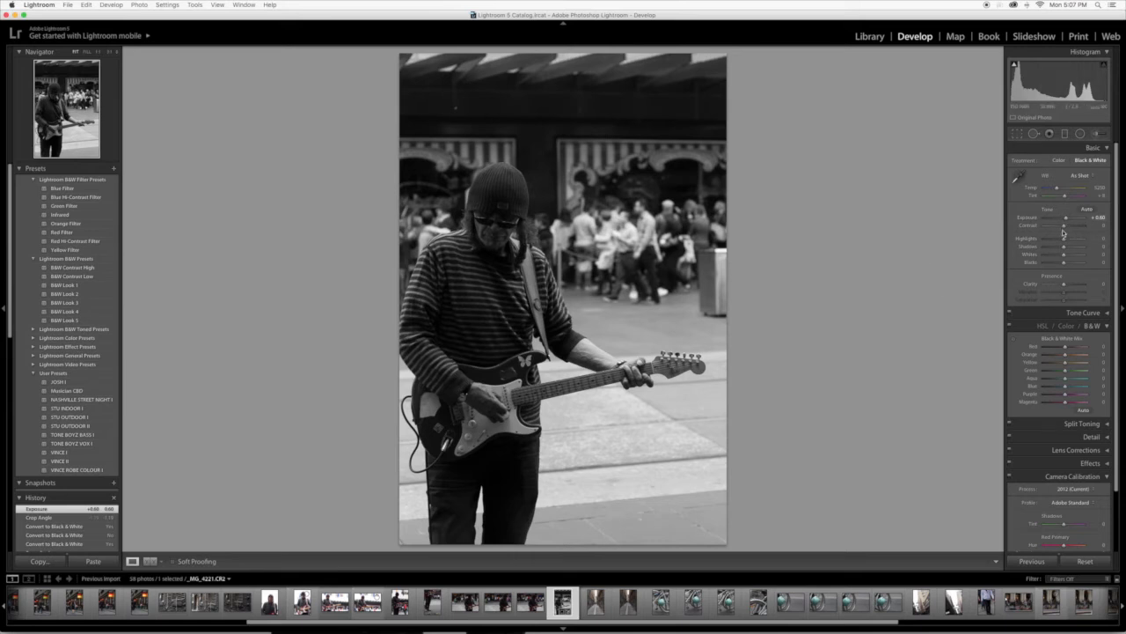
{"action": "left_click_drag", "start_coordinate": [1067, 220], "coordinate": [1065, 221]}
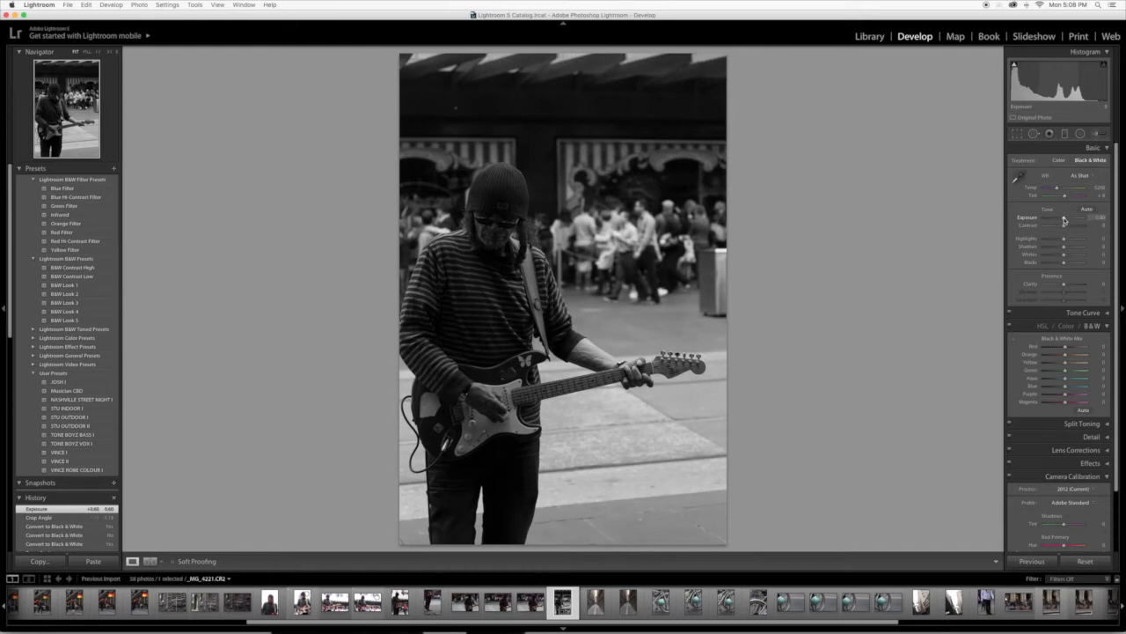
{"action": "mouse_move", "coordinate": [1064, 221]}
{"action": "left_mouse_down"}
{"action": "mouse_move", "coordinate": [1051, 220]}
{"action": "mouse_move", "coordinate": [1062, 225]}
{"action": "left_mouse_up"}
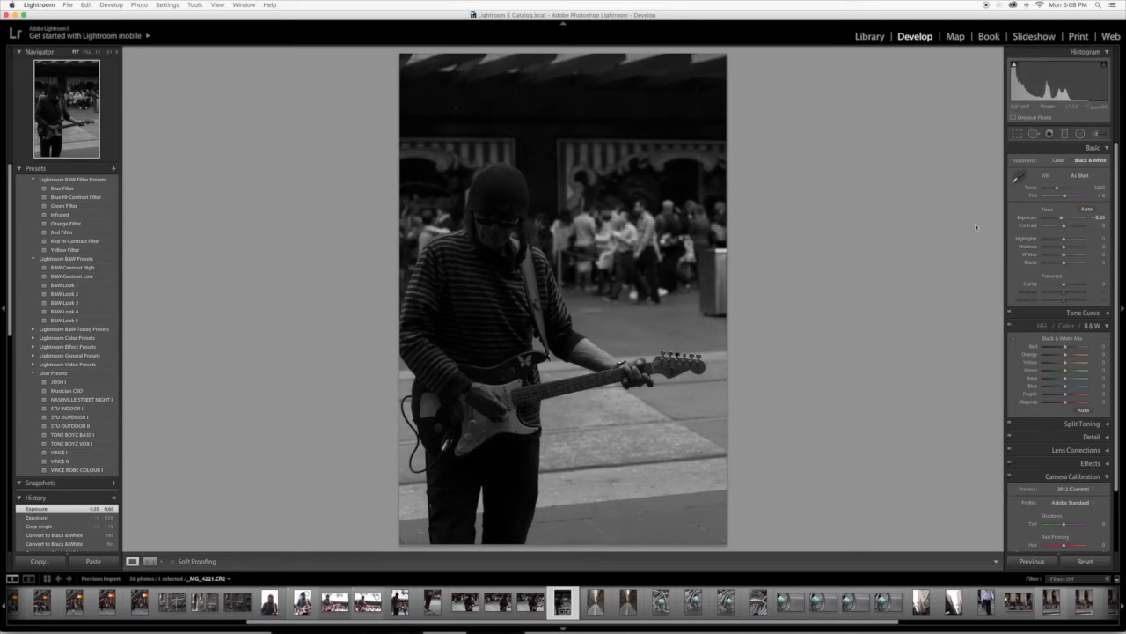
{"action": "left_click_drag", "start_coordinate": [1063, 221], "coordinate": [1061, 222]}
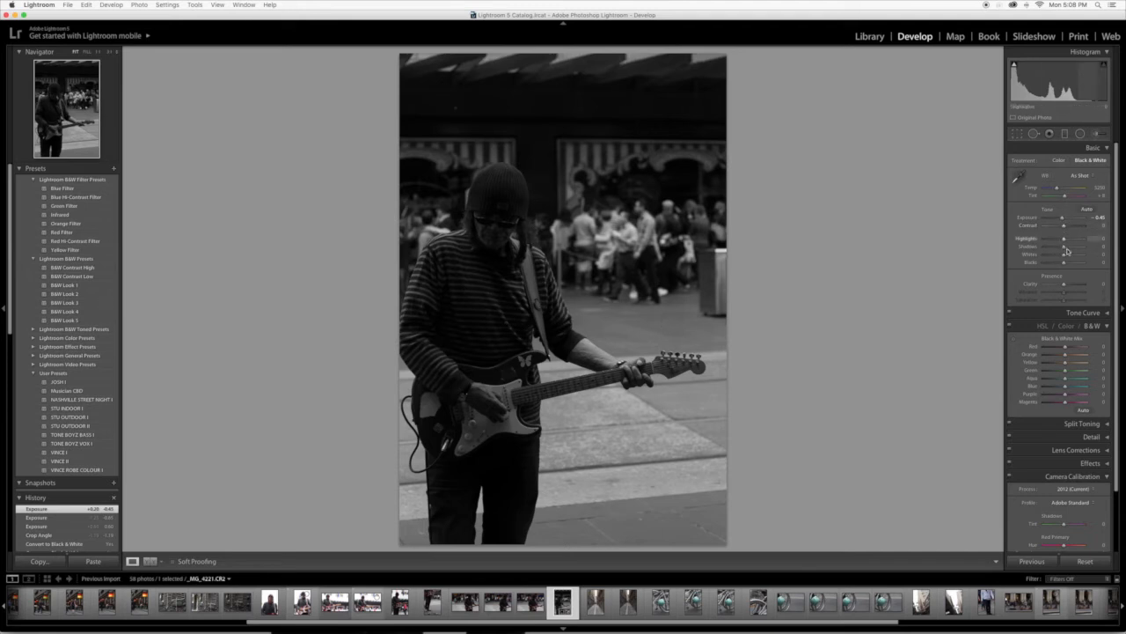
- Set the contrast to -10, the highlights to -63 and the shadows to +23
{"action": "mouse_move", "coordinate": [1063, 226]}
{"action": "left_mouse_down"}
{"action": "mouse_move", "coordinate": [1072, 240]}
{"action": "mouse_move", "coordinate": [1059, 240]}
{"action": "left_mouse_up"}
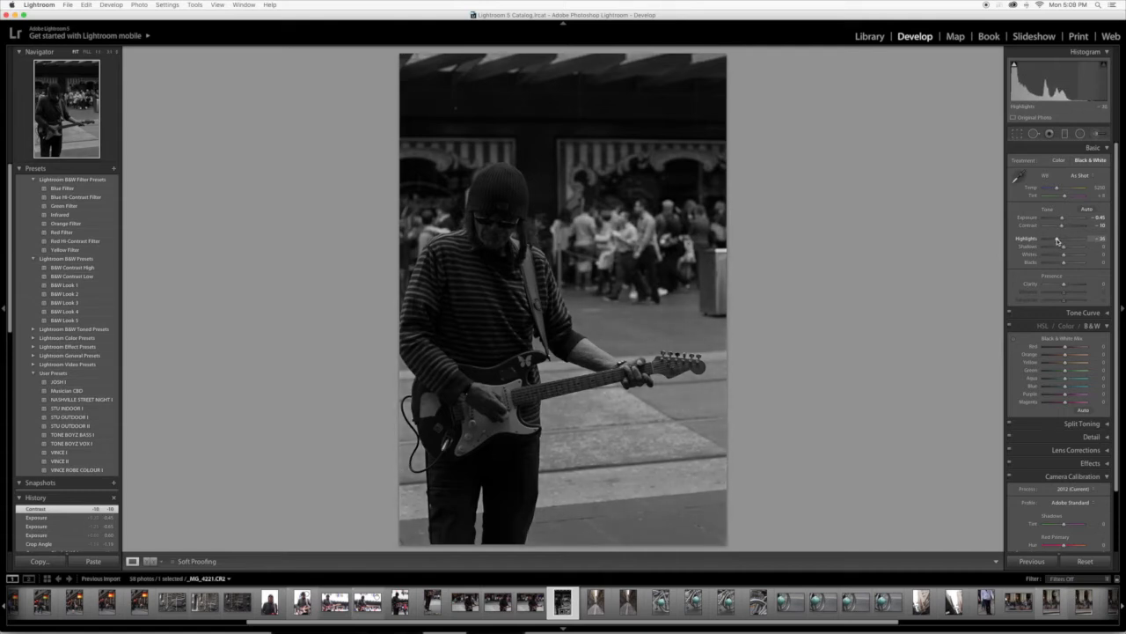
{"action": "left_click_drag", "start_coordinate": [1055, 240], "coordinate": [1052, 240]}
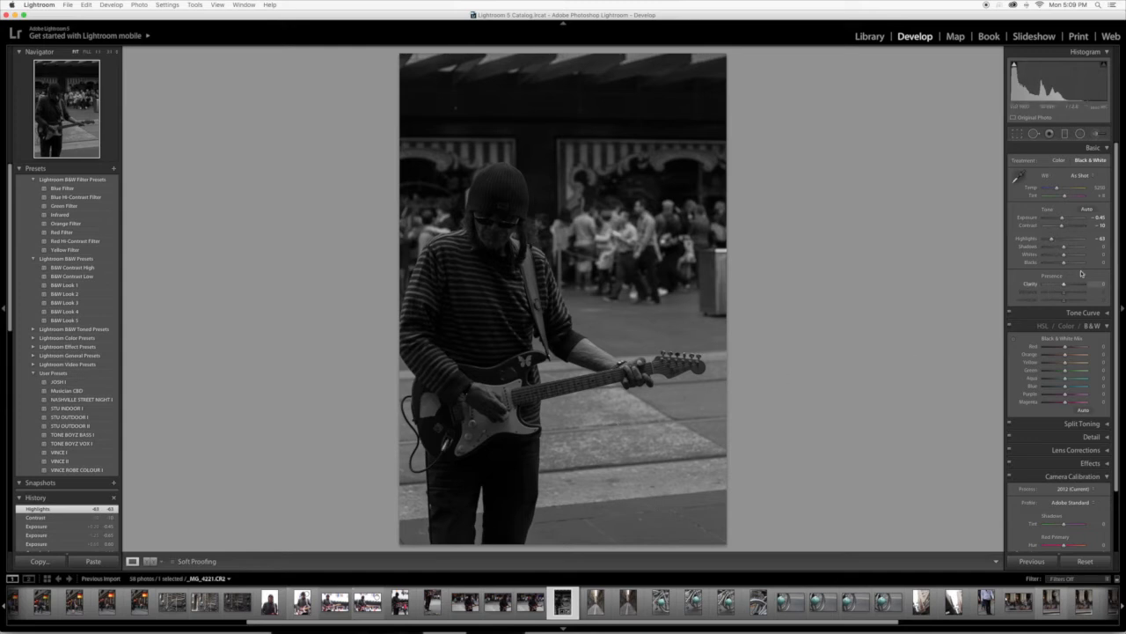
{"action": "mouse_move", "coordinate": [1064, 250]}
{"action": "left_mouse_down"}
{"action": "mouse_move", "coordinate": [1053, 251]}
{"action": "mouse_move", "coordinate": [1069, 254]}
{"action": "left_mouse_up"}
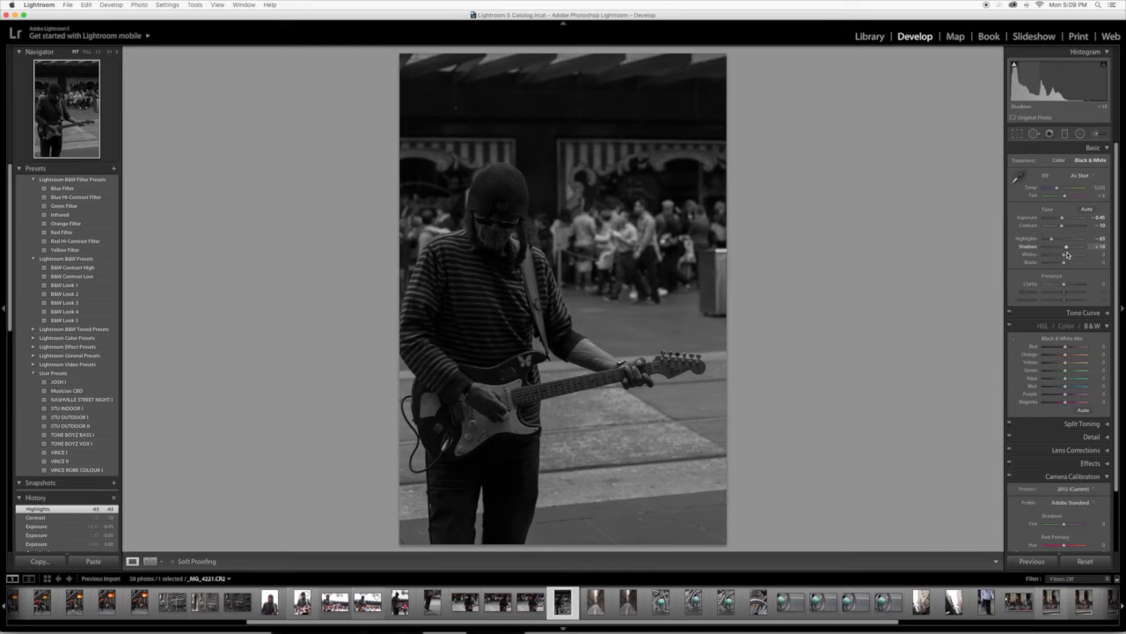
{"action": "left_click_drag", "start_coordinate": [1066, 254], "coordinate": [1068, 255]}
- Set the whites to +36 and the blacks to -3
{"action": "left_click_drag", "start_coordinate": [1065, 257], "coordinate": [1079, 258]}
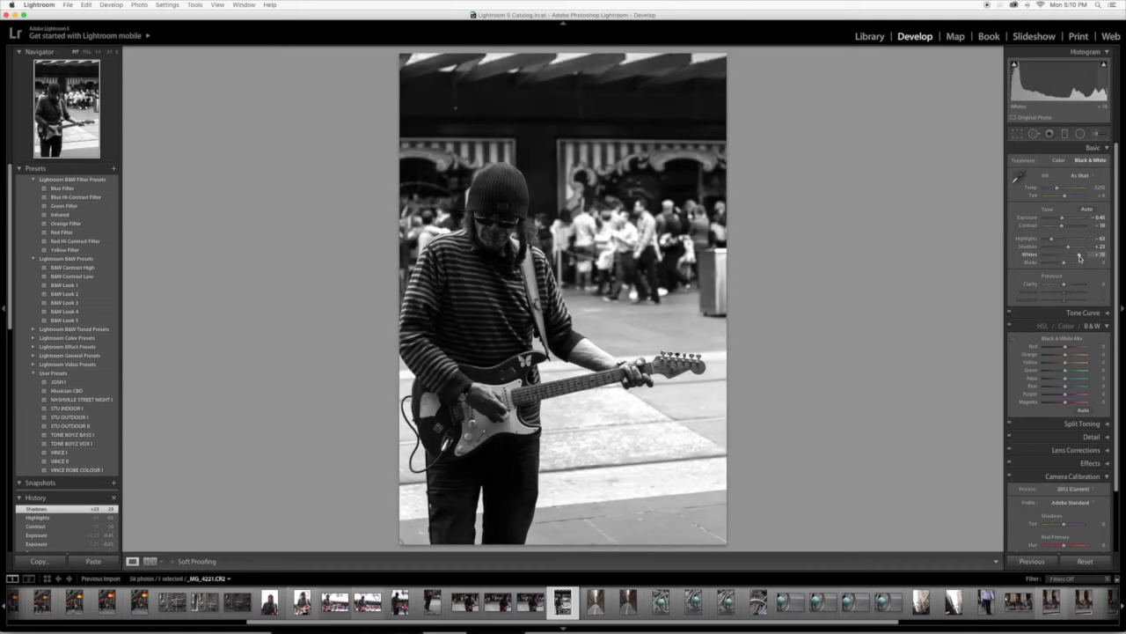
{"action": "left_click_drag", "start_coordinate": [1080, 258], "coordinate": [1070, 257]}
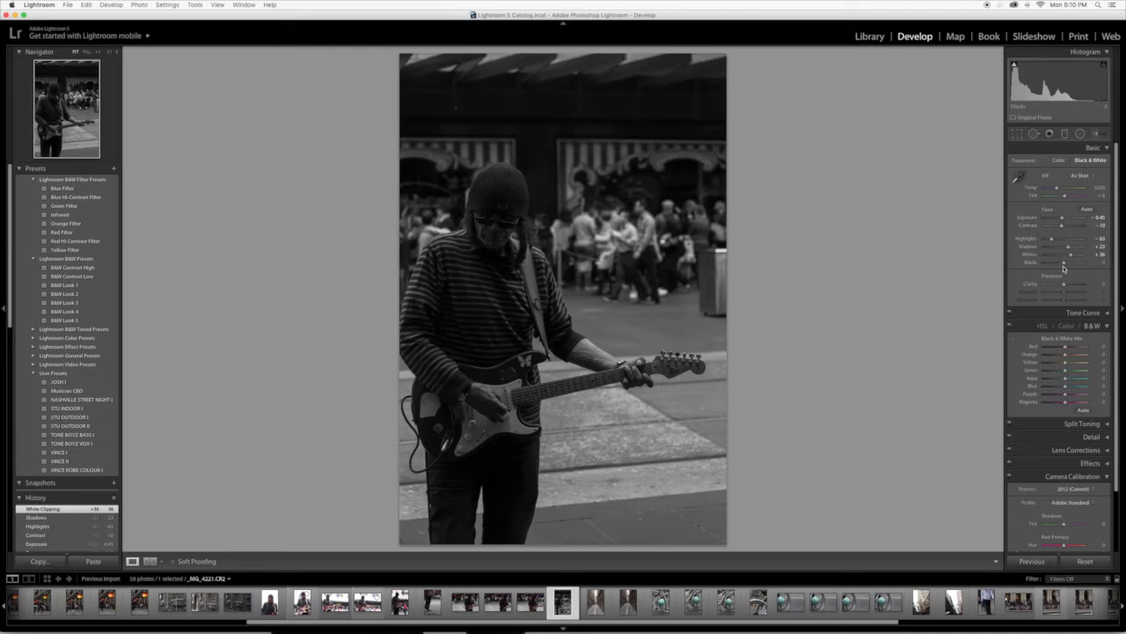
{"action": "left_click_drag", "start_coordinate": [1065, 263], "coordinate": [1063, 264]}
{"action": "left_click_drag", "start_coordinate": [1063, 264], "coordinate": [1061, 265]}
{"action": "left_click_drag", "start_coordinate": [1062, 264], "coordinate": [1066, 263]}
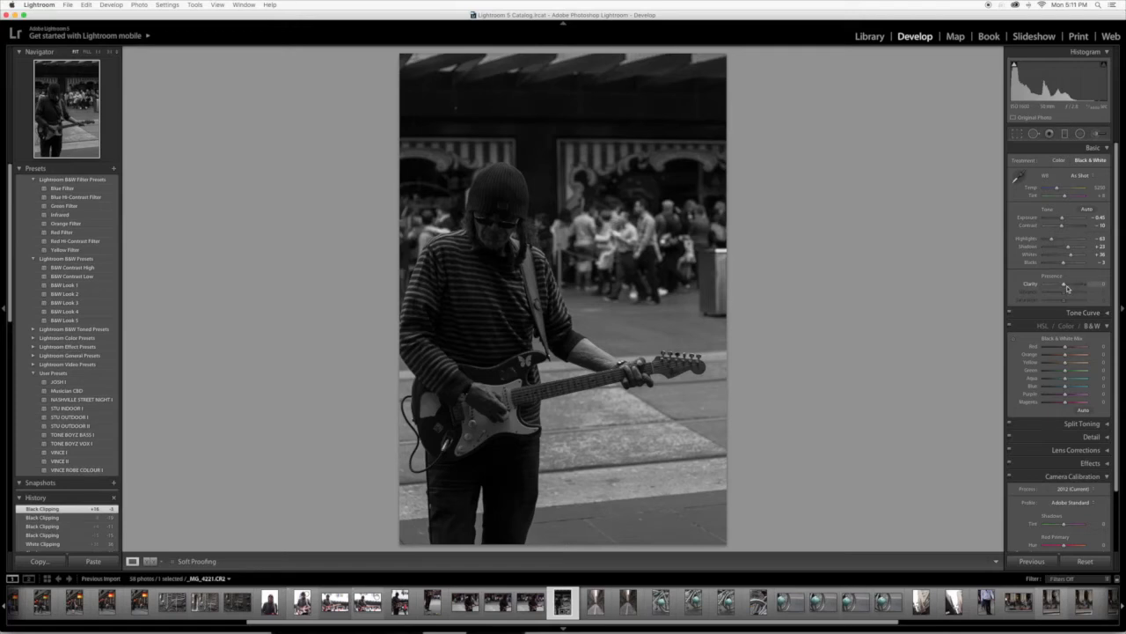
- Test strong clarity on the photo and settle on a clarity of +37
{"action": "left_click_drag", "start_coordinate": [1063, 286], "coordinate": [1086, 292]}
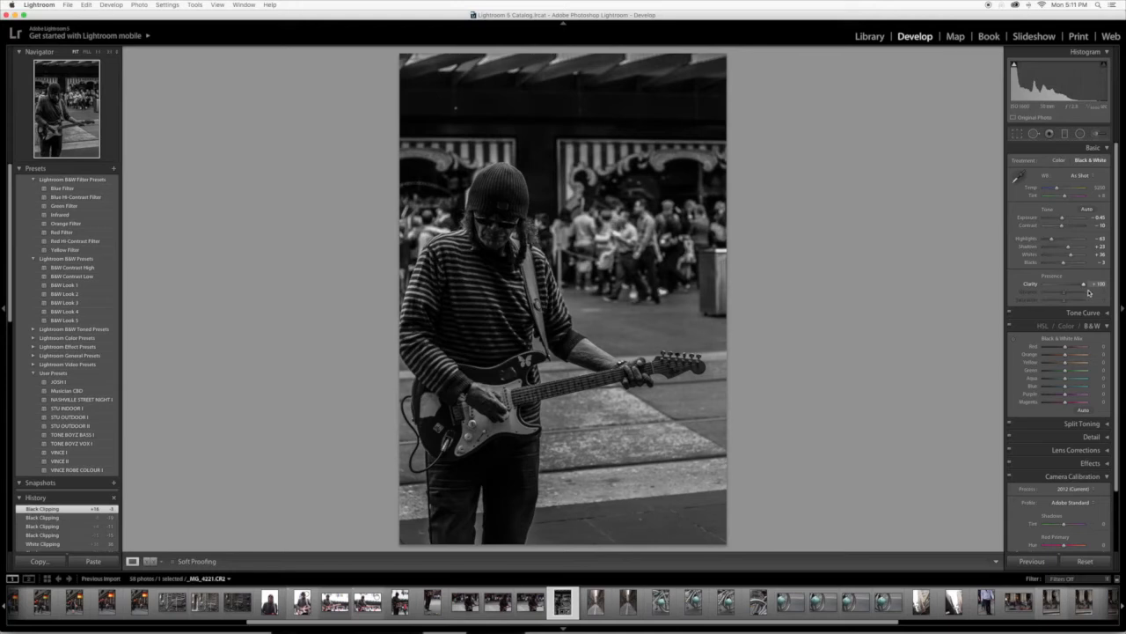
{"action": "mouse_move", "coordinate": [1080, 293]}
{"action": "left_mouse_down"}
{"action": "mouse_move", "coordinate": [1064, 296]}
{"action": "mouse_move", "coordinate": [1074, 295]}
{"action": "left_mouse_up"}
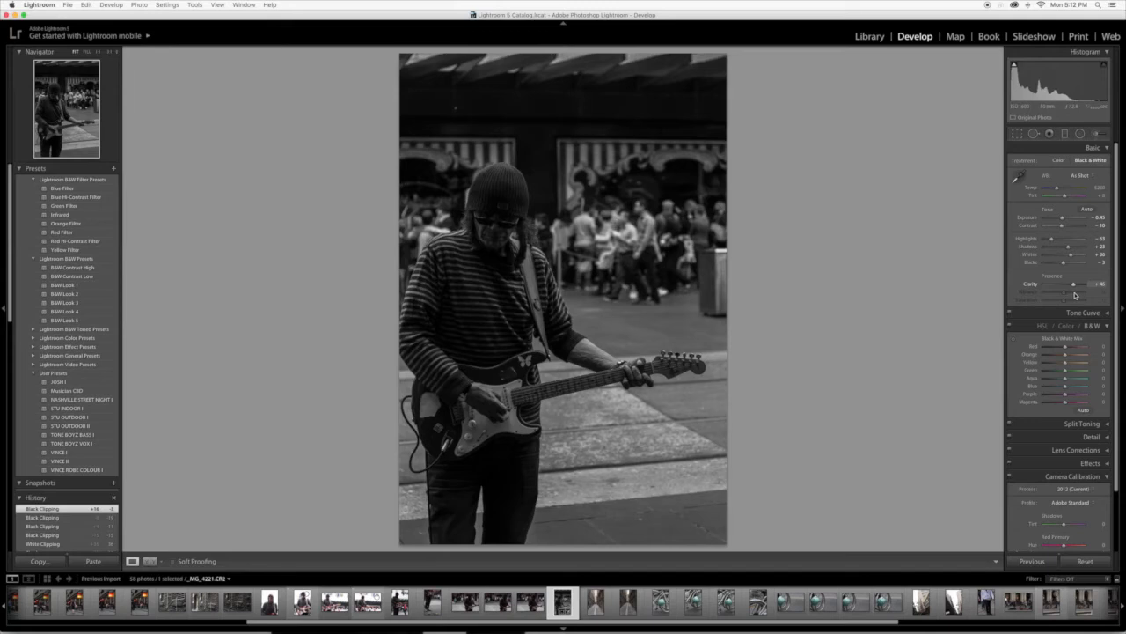
{"action": "left_click_drag", "start_coordinate": [1075, 295], "coordinate": [1078, 295]}
{"action": "left_click", "coordinate": [1072, 284]}
- Brighten the skin tones by setting orange to +39 in the black and white mix, and inspect the guitarist's hand up close
{"action": "left_click_drag", "start_coordinate": [1067, 357], "coordinate": [1079, 355]}
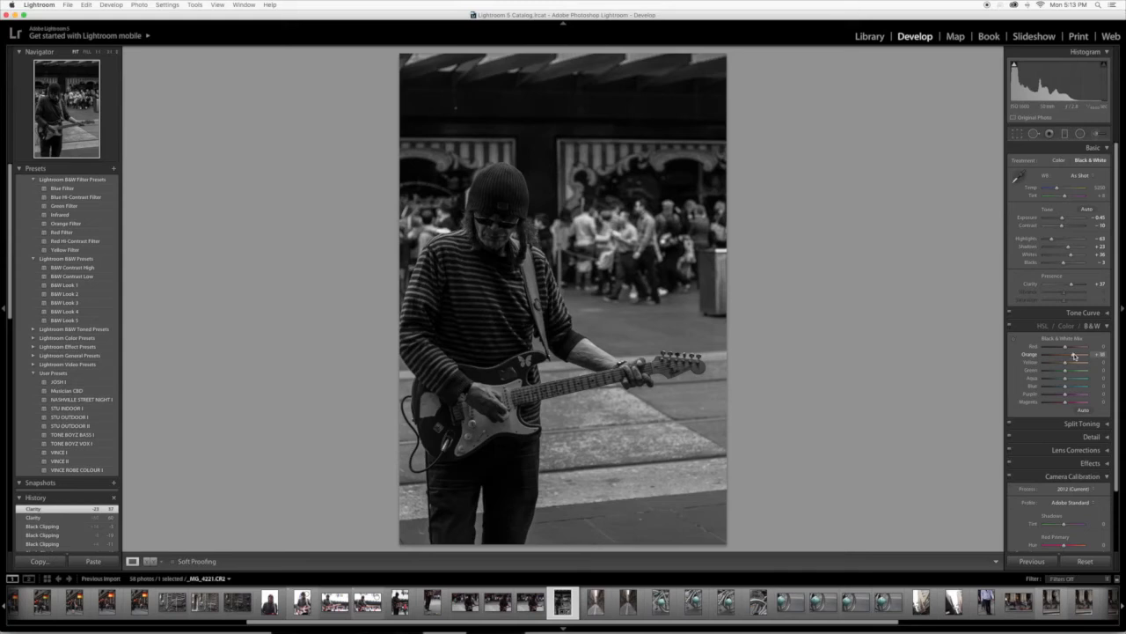
{"action": "left_click_drag", "start_coordinate": [1074, 355], "coordinate": [1078, 353]}
{"action": "left_click_drag", "start_coordinate": [1076, 355], "coordinate": [1075, 354]}
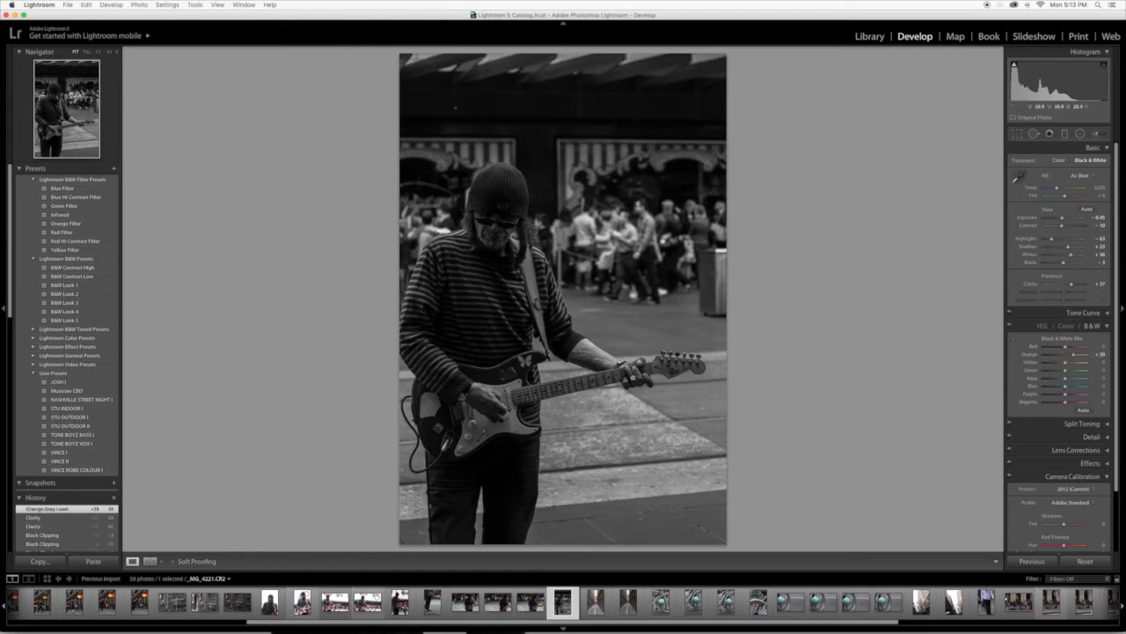
{"action": "left_click", "coordinate": [634, 377]}
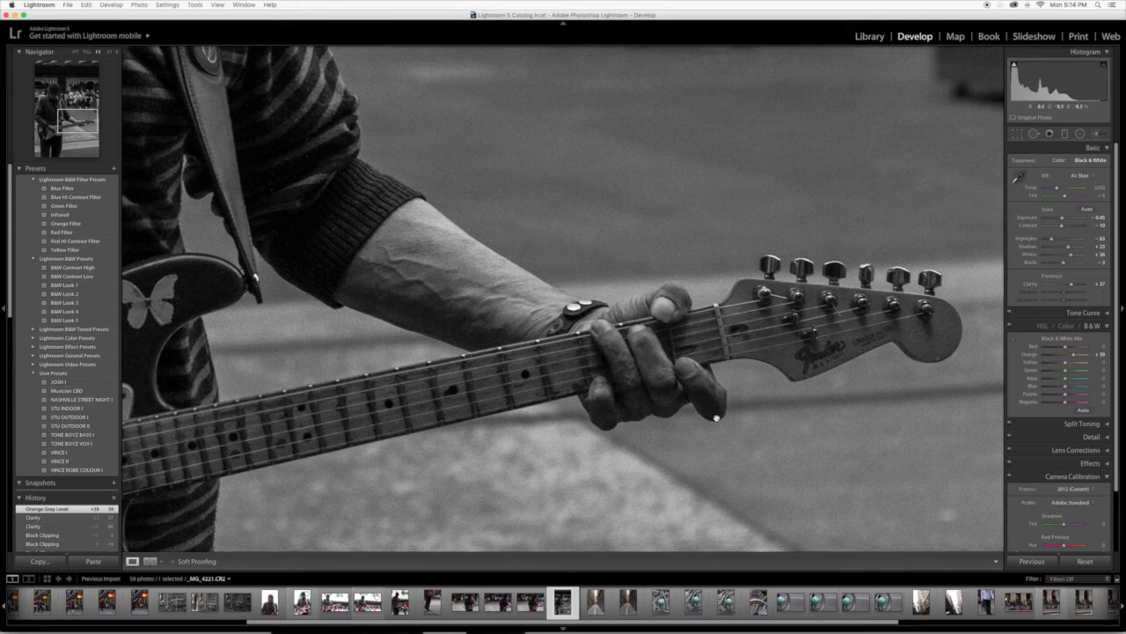
{"action": "left_click", "coordinate": [702, 435]}
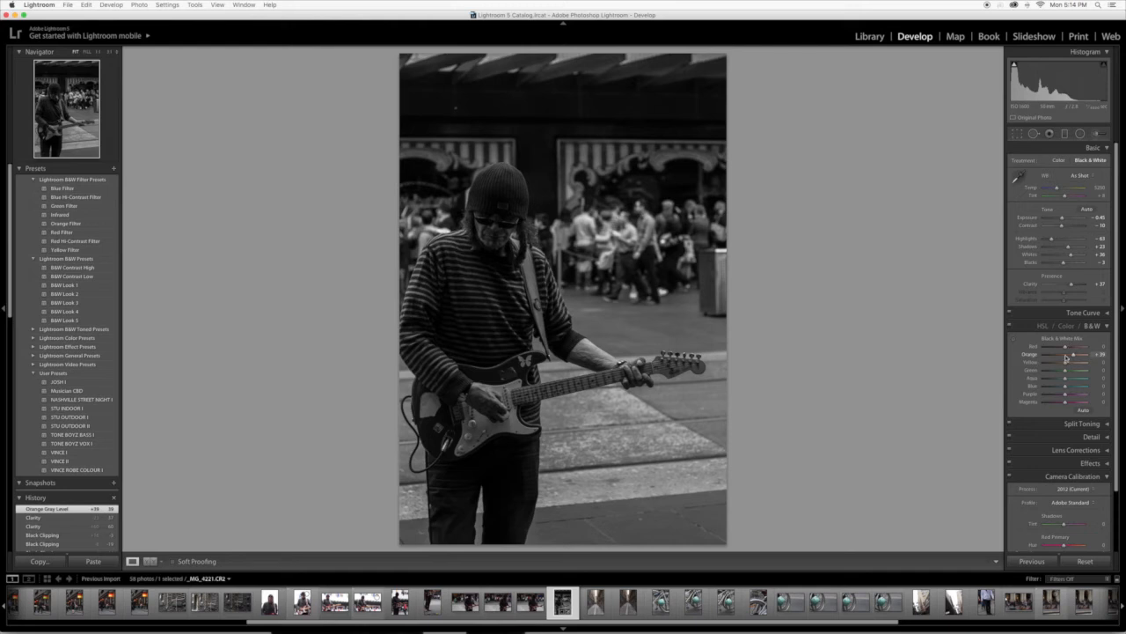
- Set red to -10 and yellow to -9 in the black and white mix
{"action": "mouse_move", "coordinate": [1065, 350]}
{"action": "left_mouse_down"}
{"action": "mouse_move", "coordinate": [1076, 347]}
{"action": "mouse_move", "coordinate": [1064, 346]}
{"action": "left_mouse_up"}
{"action": "mouse_move", "coordinate": [1063, 346]}
{"action": "left_mouse_down"}
{"action": "mouse_move", "coordinate": [1077, 362]}
{"action": "mouse_move", "coordinate": [1049, 365]}
{"action": "mouse_move", "coordinate": [1058, 365]}
{"action": "left_mouse_up"}
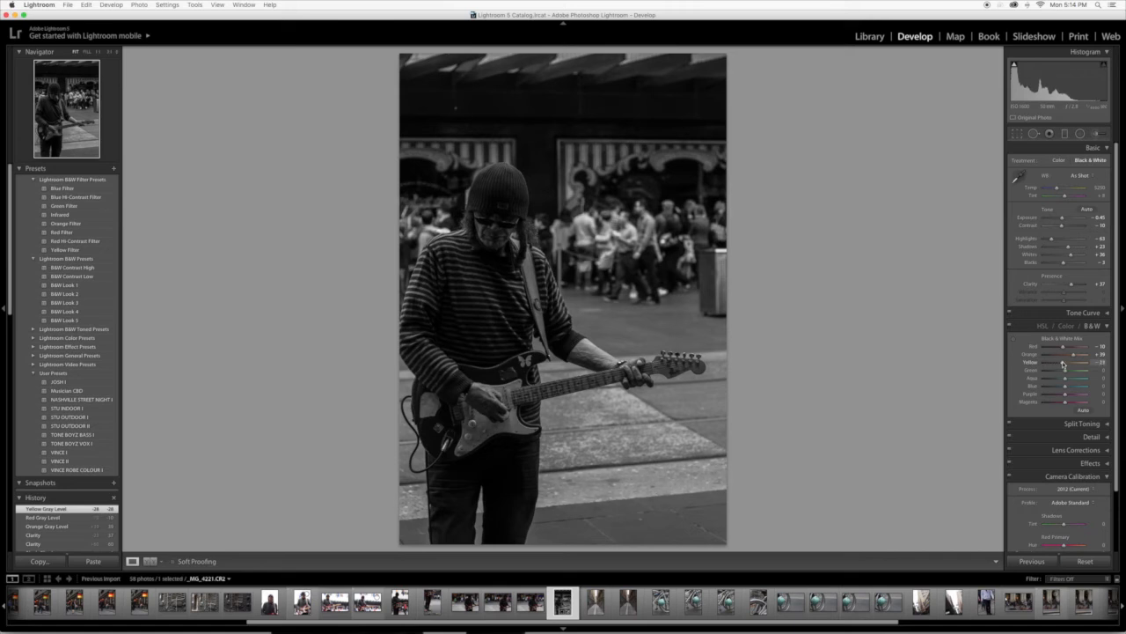
{"action": "left_click_drag", "start_coordinate": [1062, 364], "coordinate": [1063, 364]}
- Set green to +8, aqua to -12, blue to +10, purple to +15 and magenta to -17 in the black and white mix
{"action": "mouse_move", "coordinate": [1065, 374]}
{"action": "left_mouse_down"}
{"action": "mouse_move", "coordinate": [1089, 376]}
{"action": "mouse_move", "coordinate": [1052, 378]}
{"action": "mouse_move", "coordinate": [1082, 381]}
{"action": "mouse_move", "coordinate": [1065, 378]}
{"action": "left_mouse_up"}
{"action": "mouse_move", "coordinate": [1065, 386]}
{"action": "left_mouse_down"}
{"action": "mouse_move", "coordinate": [1086, 388]}
{"action": "mouse_move", "coordinate": [1057, 393]}
{"action": "mouse_move", "coordinate": [1072, 395]}
{"action": "left_mouse_up"}
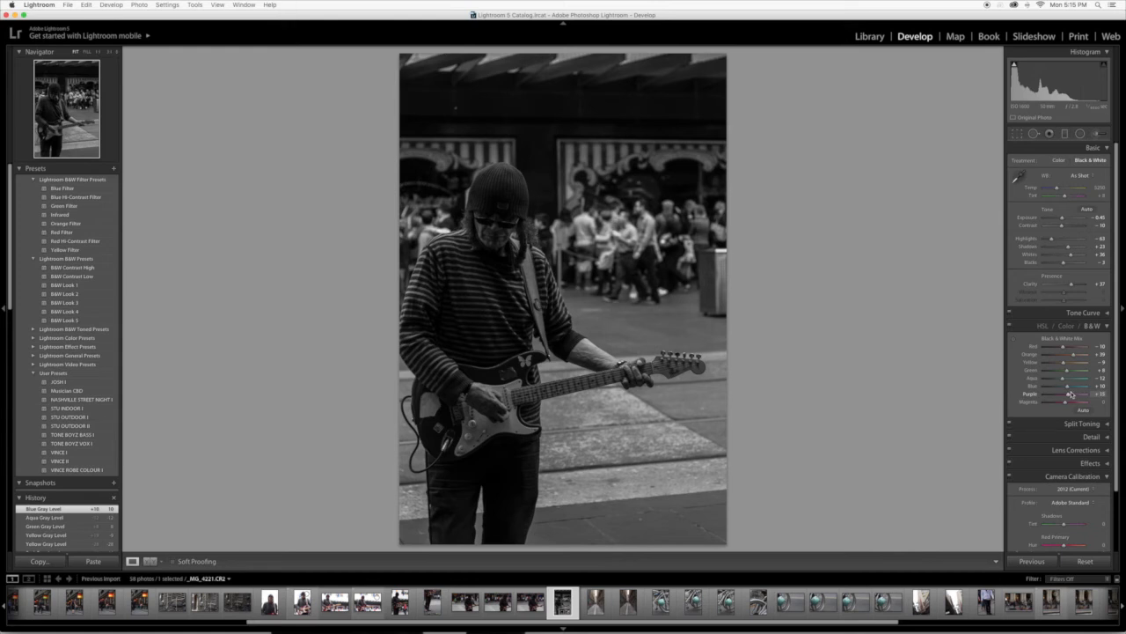
{"action": "left_click_drag", "start_coordinate": [1066, 402], "coordinate": [1064, 403]}
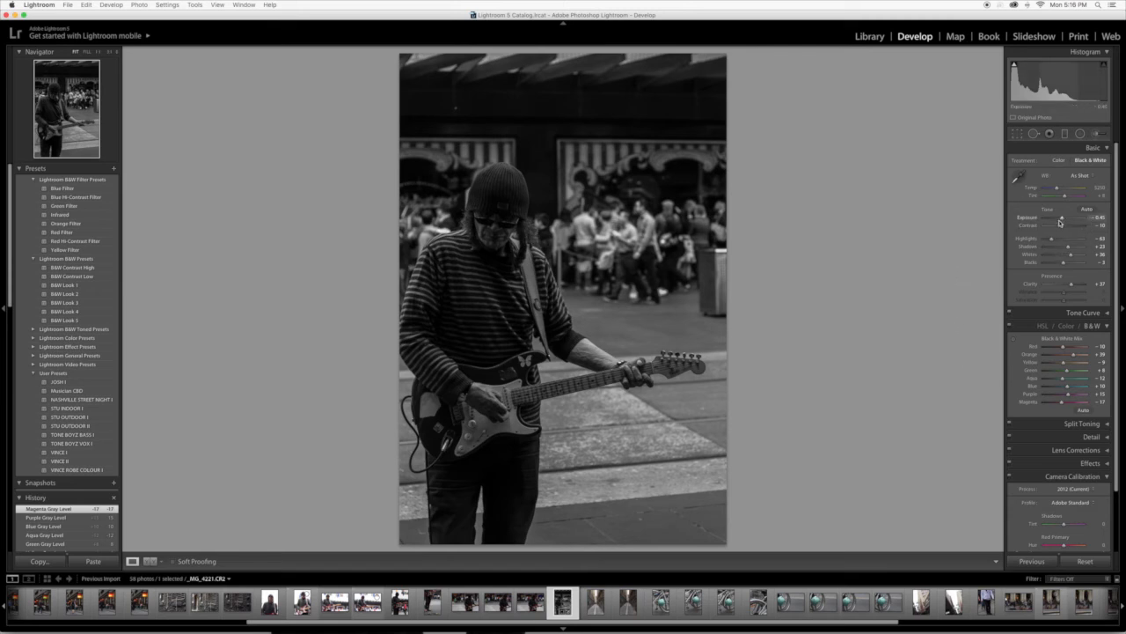
- Darken the photo further by setting the exposure to -0.75
{"action": "left_click_drag", "start_coordinate": [1062, 221], "coordinate": [1060, 218]}
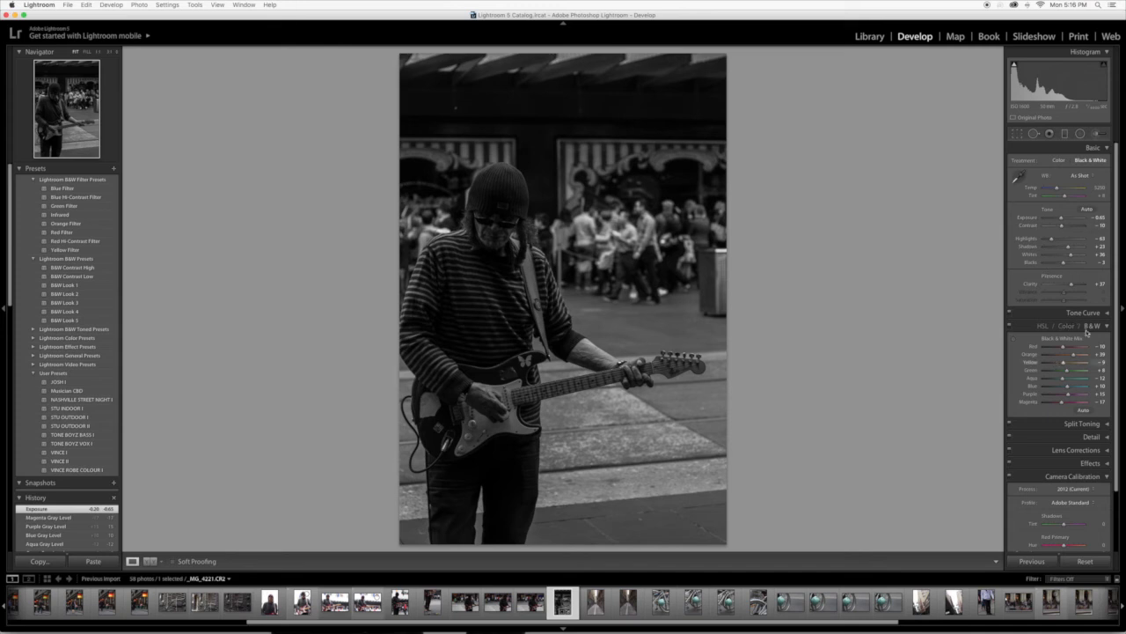
{"action": "left_click_drag", "start_coordinate": [1061, 219], "coordinate": [1061, 219]}
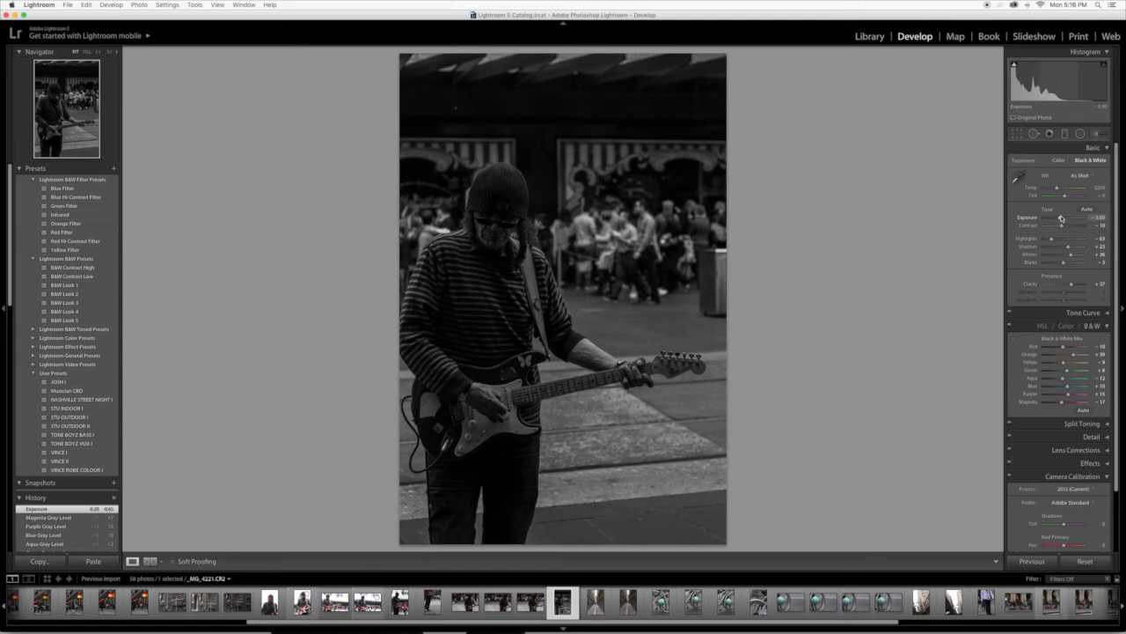
{"action": "left_click_drag", "start_coordinate": [1061, 218], "coordinate": [1062, 218]}
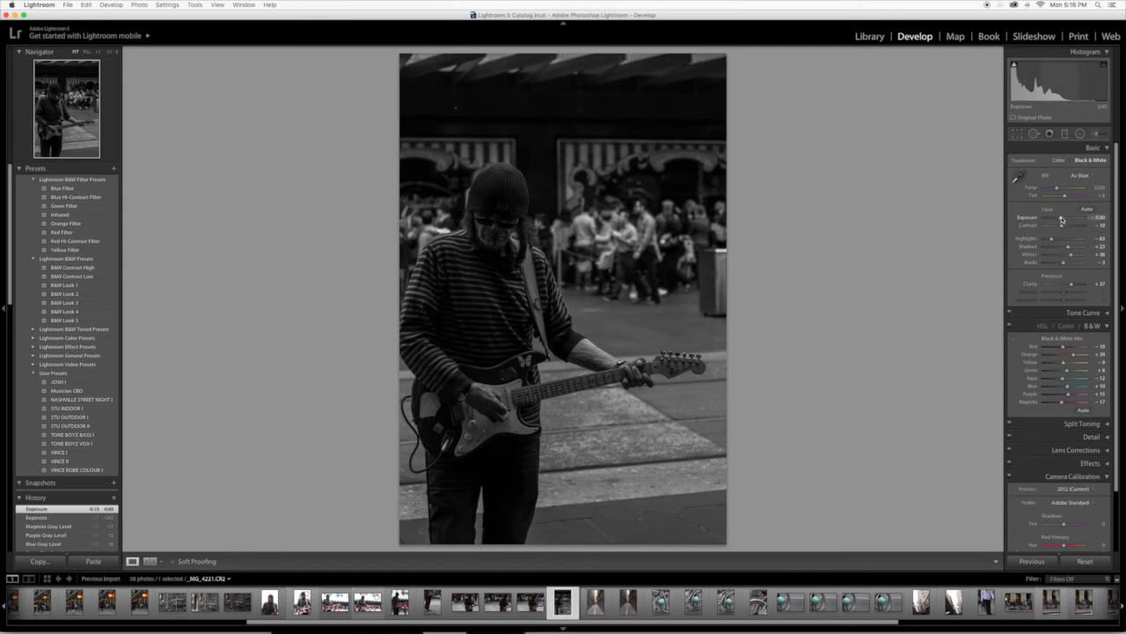
{"action": "left_click_drag", "start_coordinate": [1062, 218], "coordinate": [1062, 218]}
{"action": "left_click_drag", "start_coordinate": [1061, 219], "coordinate": [1062, 220]}
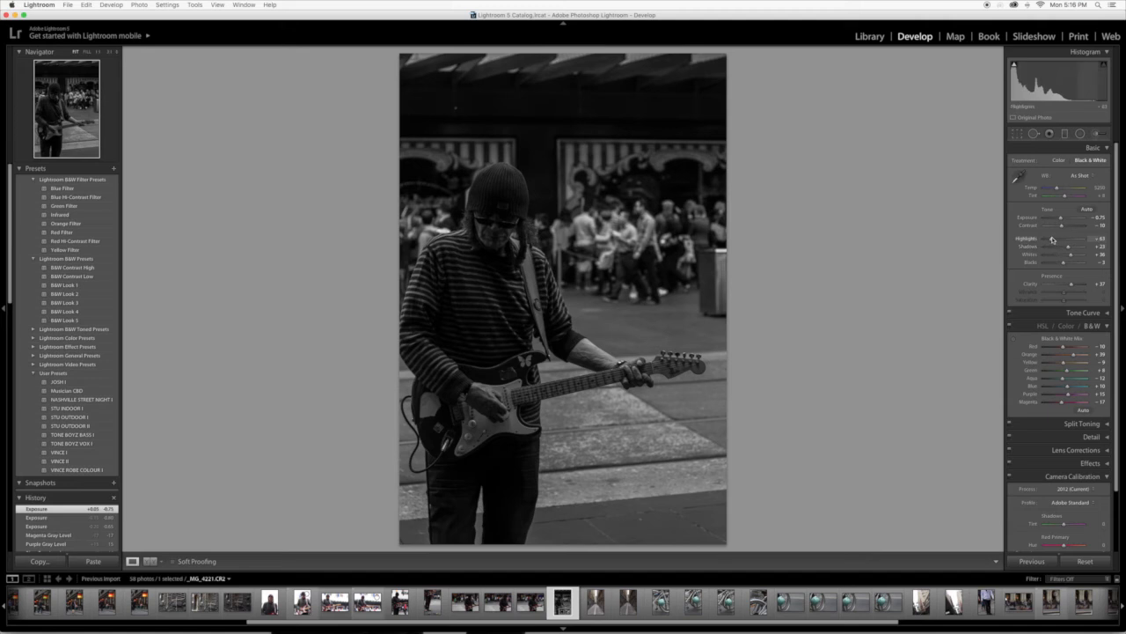
- Set highlights to -72, whites to +34 and blacks to +36
{"action": "left_click_drag", "start_coordinate": [1051, 239], "coordinate": [1061, 260]}
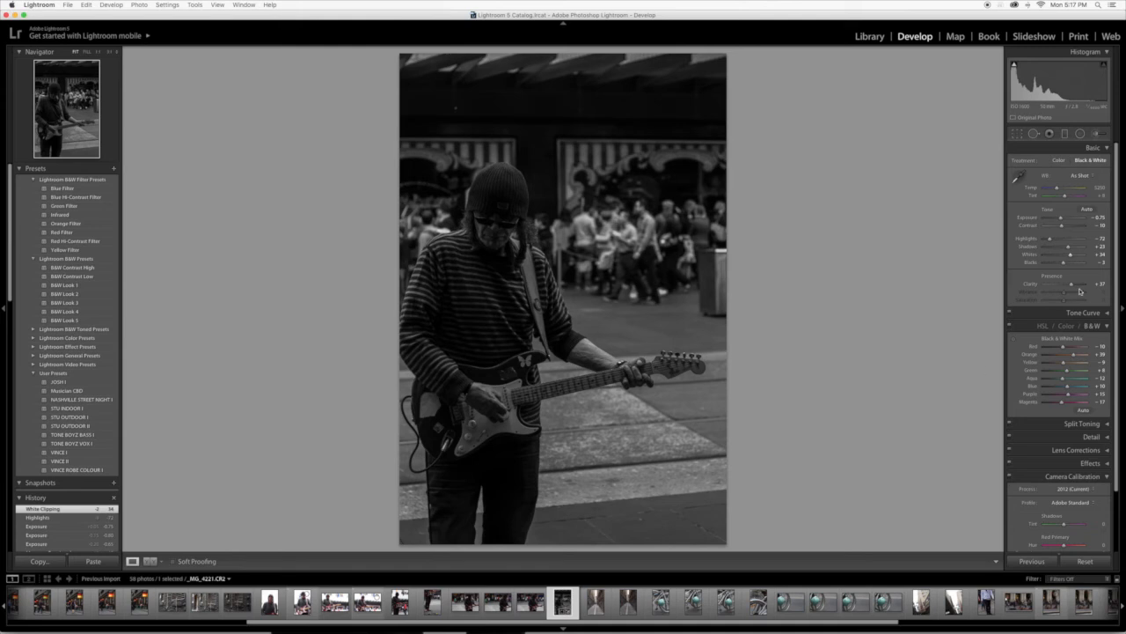
{"action": "left_click_drag", "start_coordinate": [1065, 263], "coordinate": [1063, 264]}
{"action": "left_click_drag", "start_coordinate": [1064, 264], "coordinate": [1071, 265]}
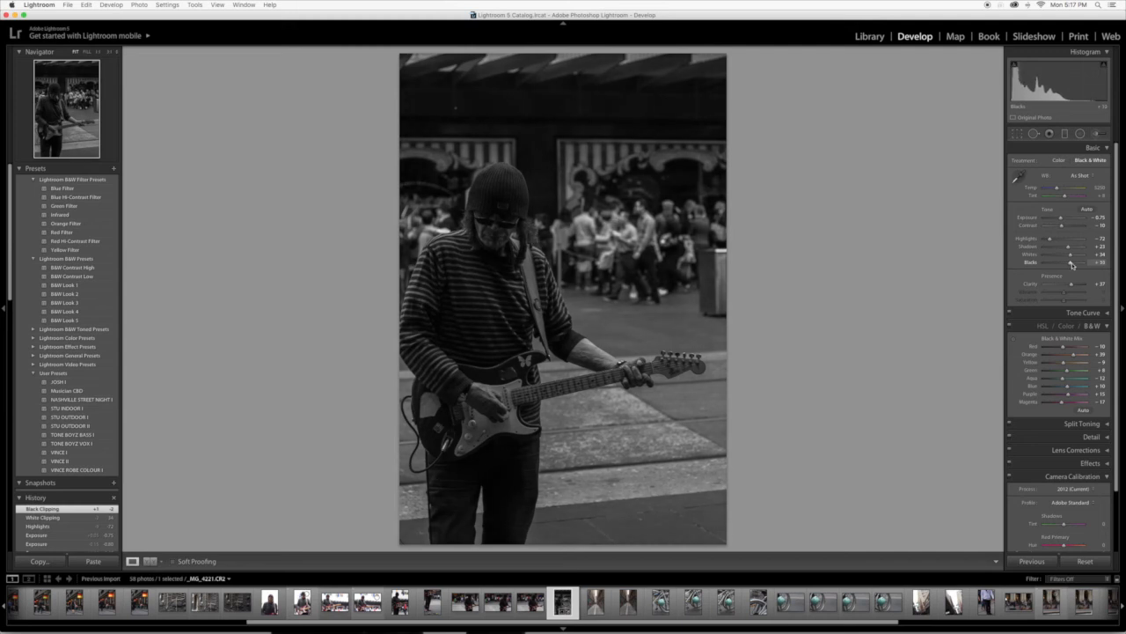
{"action": "left_click_drag", "start_coordinate": [1071, 266], "coordinate": [1071, 266]}
- Set red to -22 and orange to +19 in the black and white mix, and set shadows to +6
{"action": "left_click_drag", "start_coordinate": [1065, 349], "coordinate": [1065, 356]}
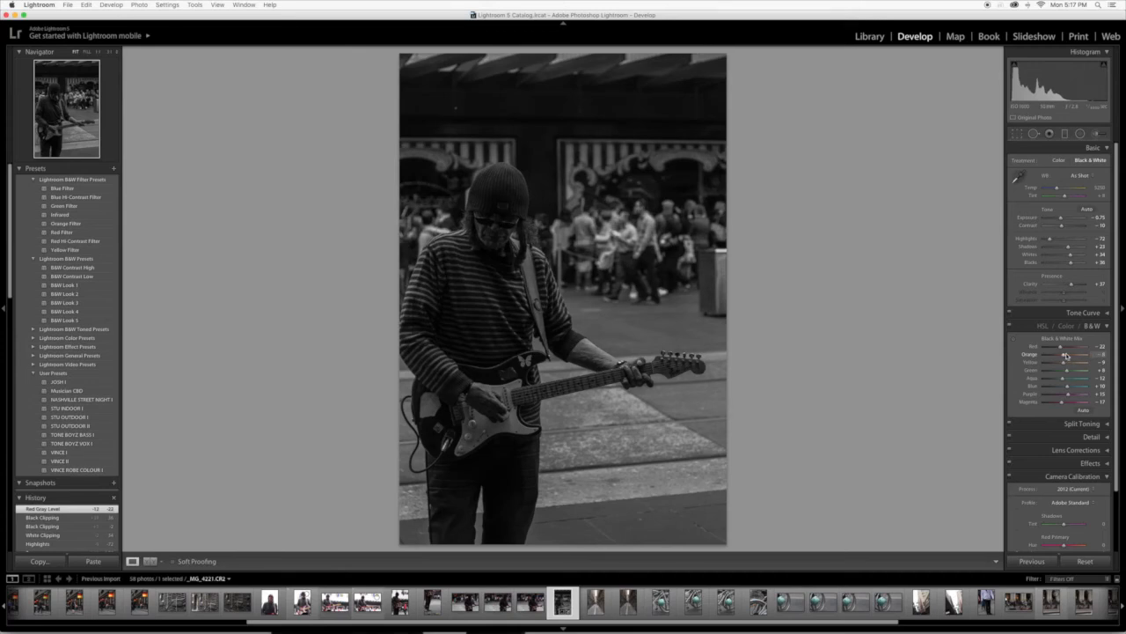
{"action": "left_click_drag", "start_coordinate": [1067, 355], "coordinate": [1067, 356]}
{"action": "left_click_drag", "start_coordinate": [1071, 248], "coordinate": [1067, 250]}
{"action": "left_click_drag", "start_coordinate": [1067, 357], "coordinate": [1070, 355]}
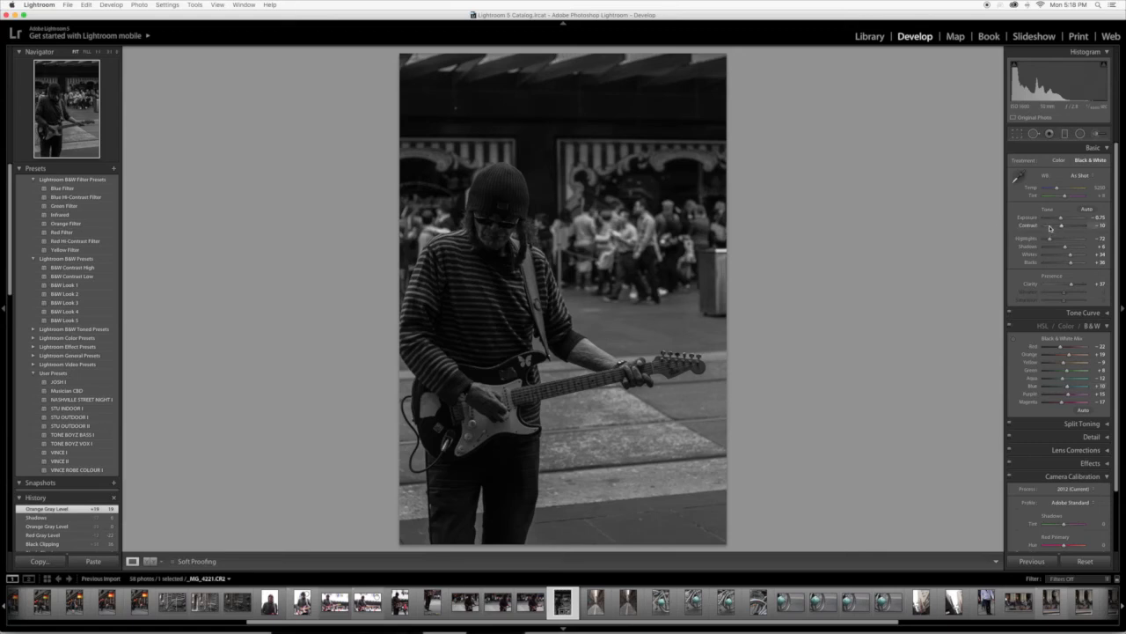
- Rebalance the tone by setting exposure to -0.50, contrast to +2 and clarity to +51
{"action": "left_click_drag", "start_coordinate": [1061, 220], "coordinate": [1059, 219]}
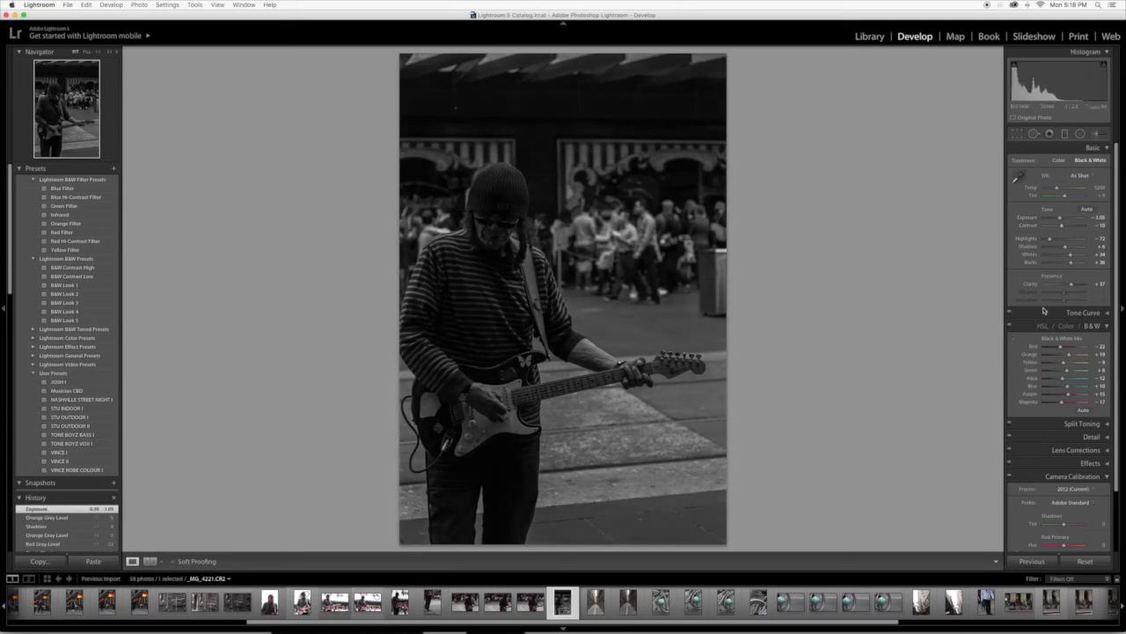
{"action": "left_click_drag", "start_coordinate": [1063, 227], "coordinate": [1062, 221]}
{"action": "left_click_drag", "start_coordinate": [1062, 220], "coordinate": [1063, 220]}
{"action": "double_click", "coordinate": [1062, 221]}
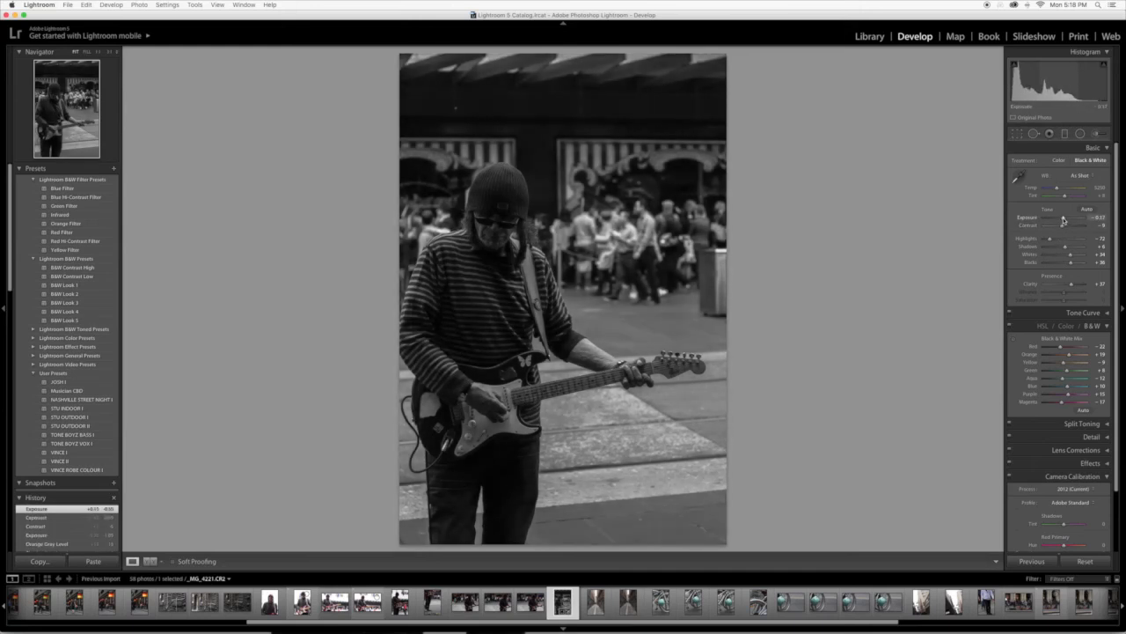
{"action": "key", "text": "super+z"}
{"action": "left_click_drag", "start_coordinate": [1063, 221], "coordinate": [1065, 221]}
{"action": "left_click_drag", "start_coordinate": [1071, 285], "coordinate": [1074, 285]}
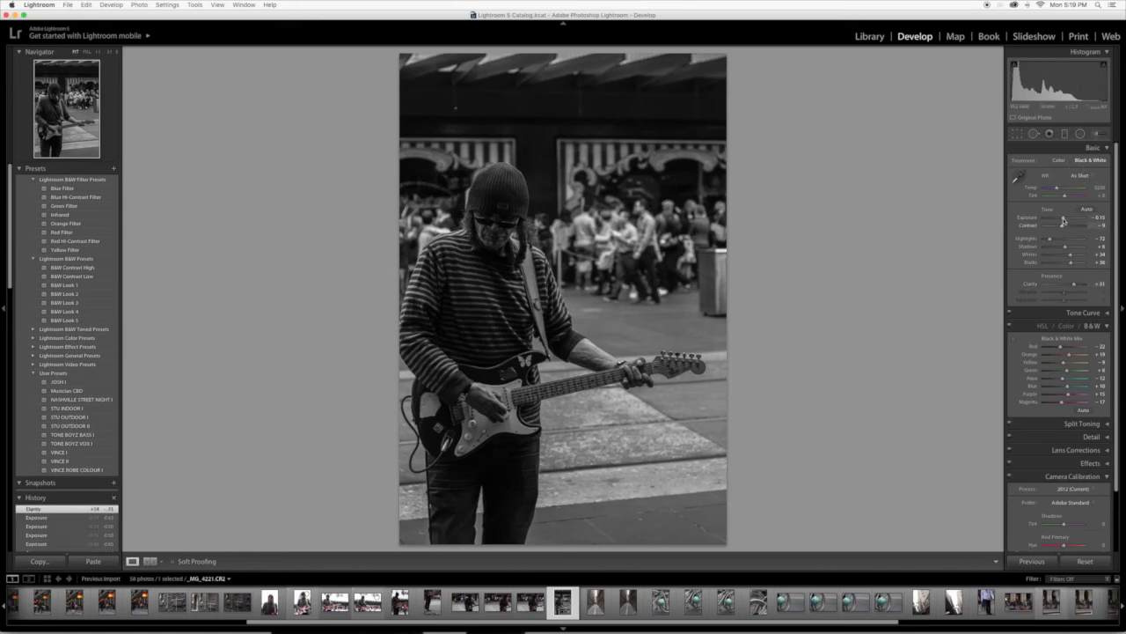
{"action": "left_click_drag", "start_coordinate": [1063, 219], "coordinate": [1062, 220]}
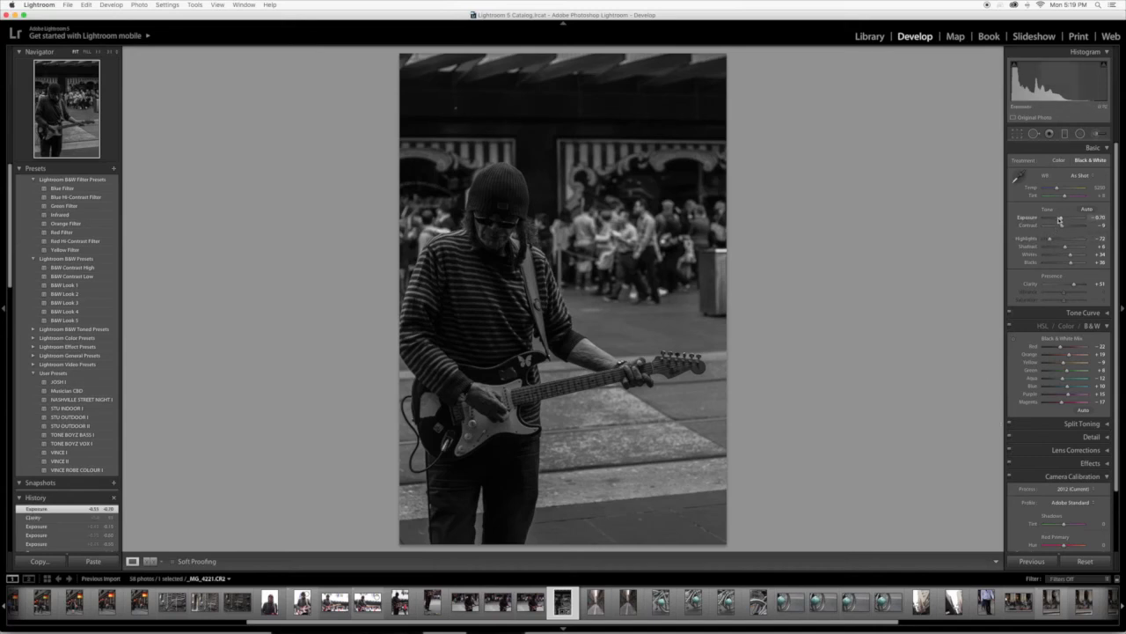
{"action": "left_click_drag", "start_coordinate": [1062, 221], "coordinate": [1064, 233]}
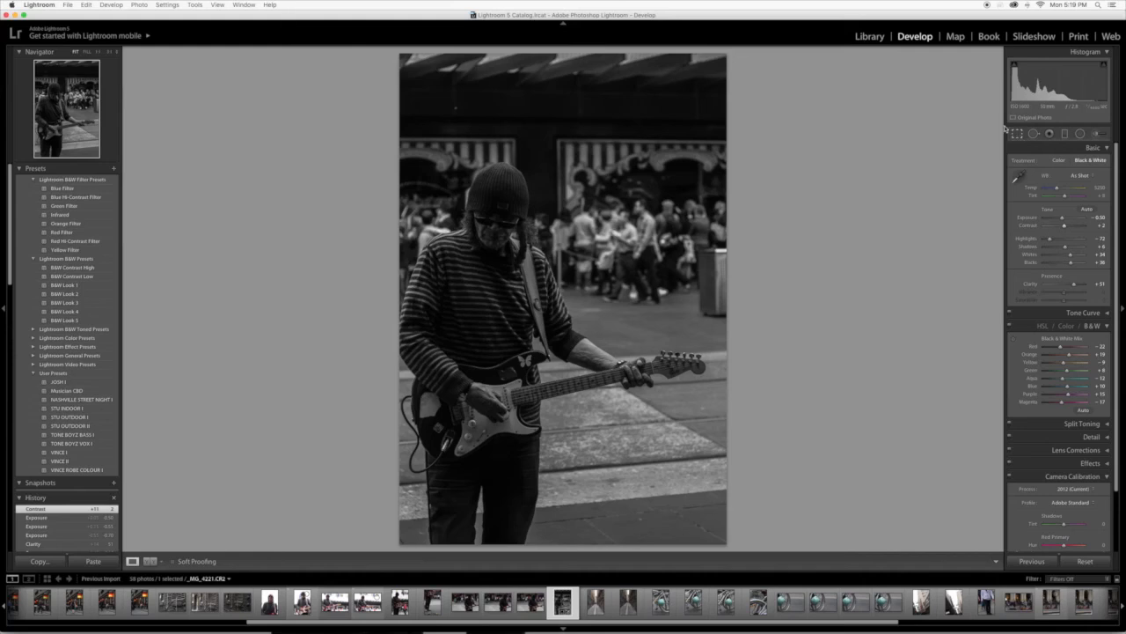
- Straighten the photo by rotating the crop slightly, and apply the crop
{"action": "key", "text": "r"}
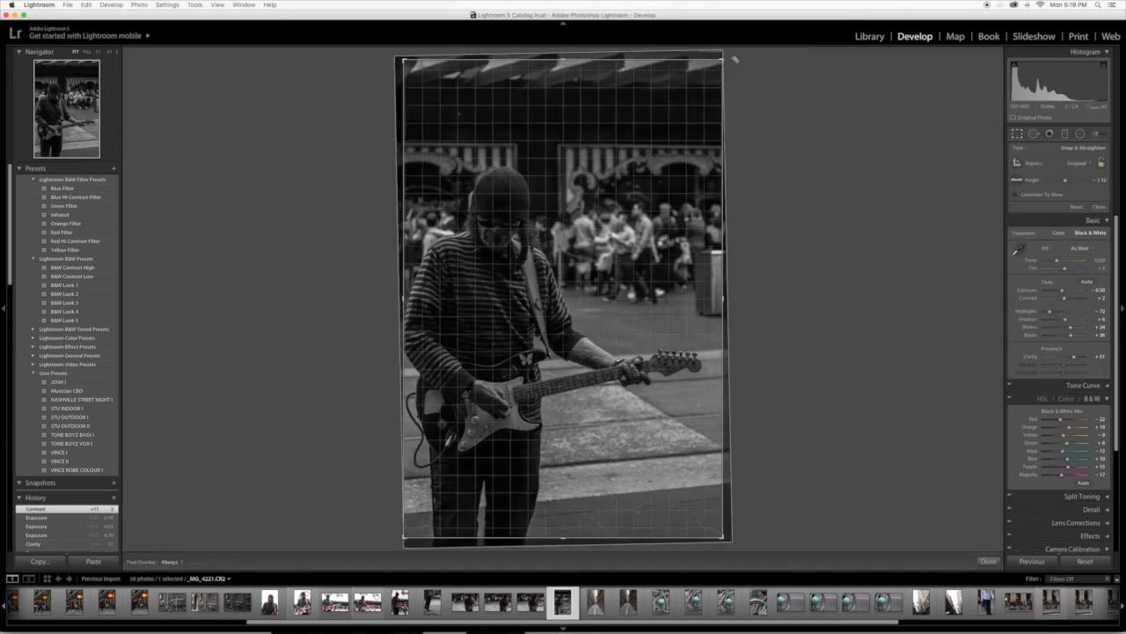
{"action": "left_click_drag", "start_coordinate": [735, 59], "coordinate": [737, 91]}
{"action": "key", "text": "Return"}
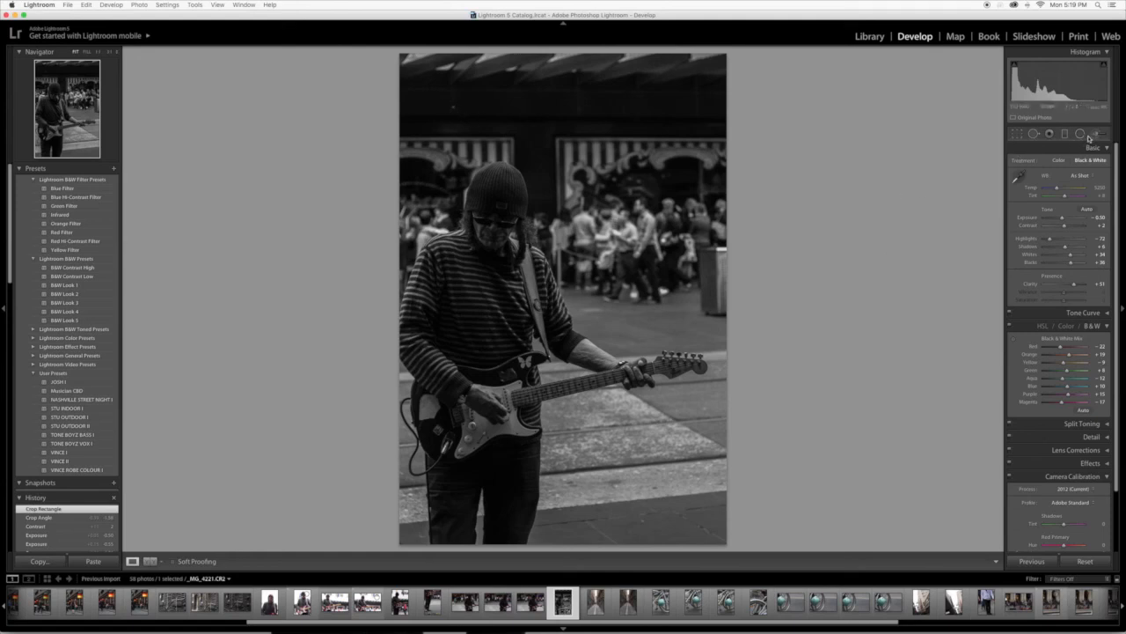
- Heal the small spot in the dark area beneath the awning, above the guitarist's hat, with Spot Removal
{"action": "left_click", "coordinate": [1034, 135]}
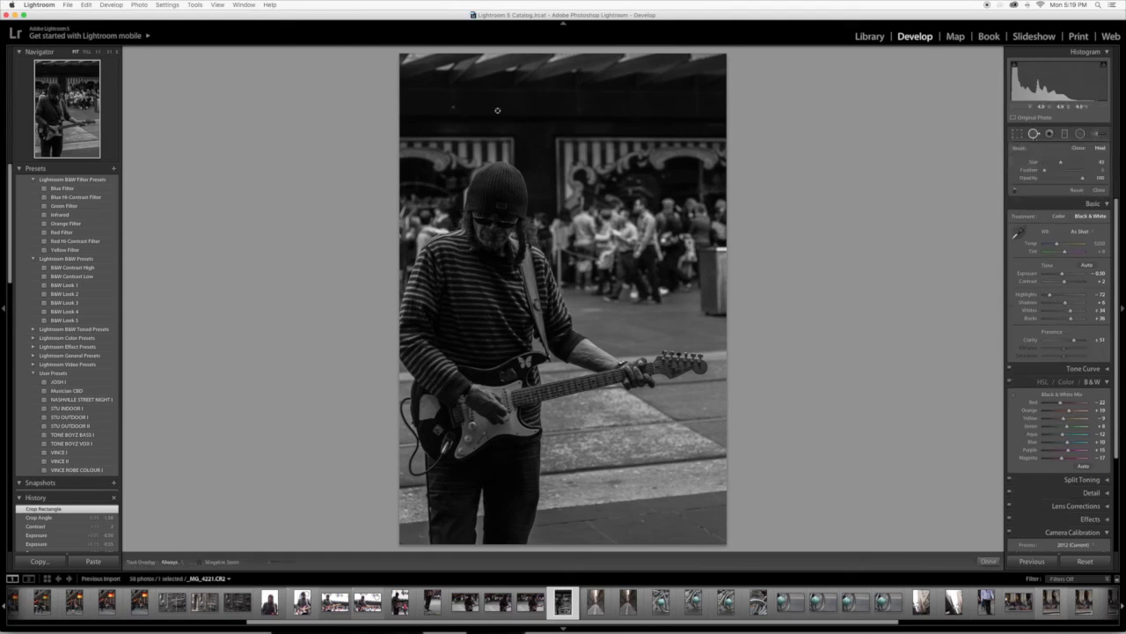
{"action": "scroll", "coordinate": [452, 107], "scroll_direction": "up", "scroll_amount": 5}
{"action": "key", "text": "super+equal"}
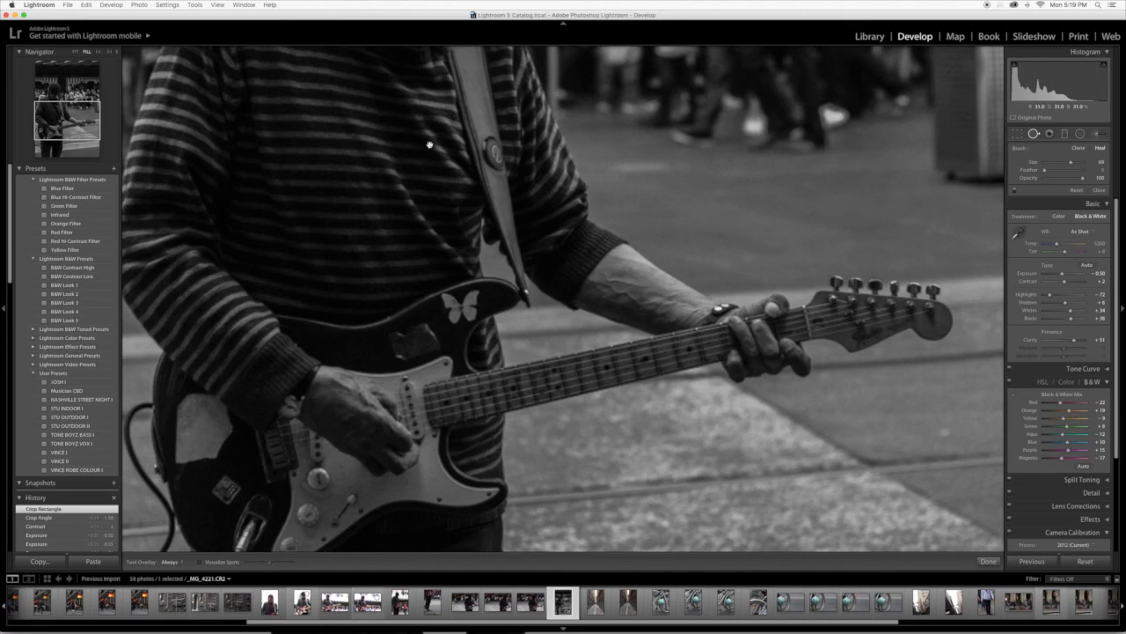
{"action": "left_click_drag", "start_coordinate": [430, 145], "coordinate": [475, 299]}
{"action": "left_click_drag", "start_coordinate": [564, 276], "coordinate": [563, 399]}
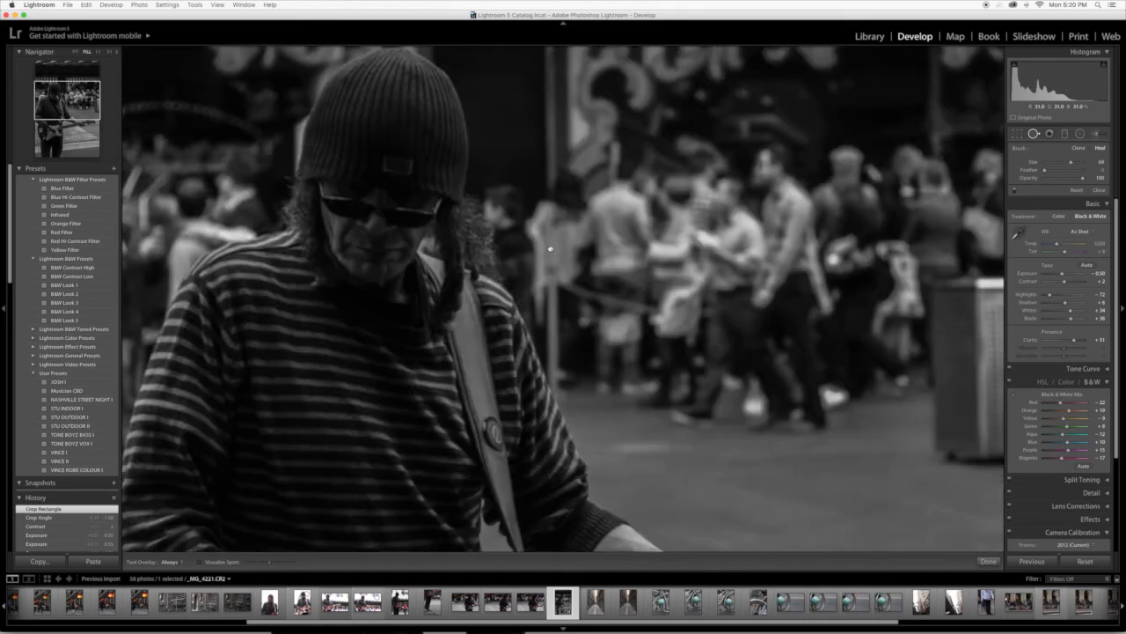
{"action": "left_click_drag", "start_coordinate": [396, 149], "coordinate": [398, 212]}
{"action": "left_click_drag", "start_coordinate": [421, 148], "coordinate": [454, 225]}
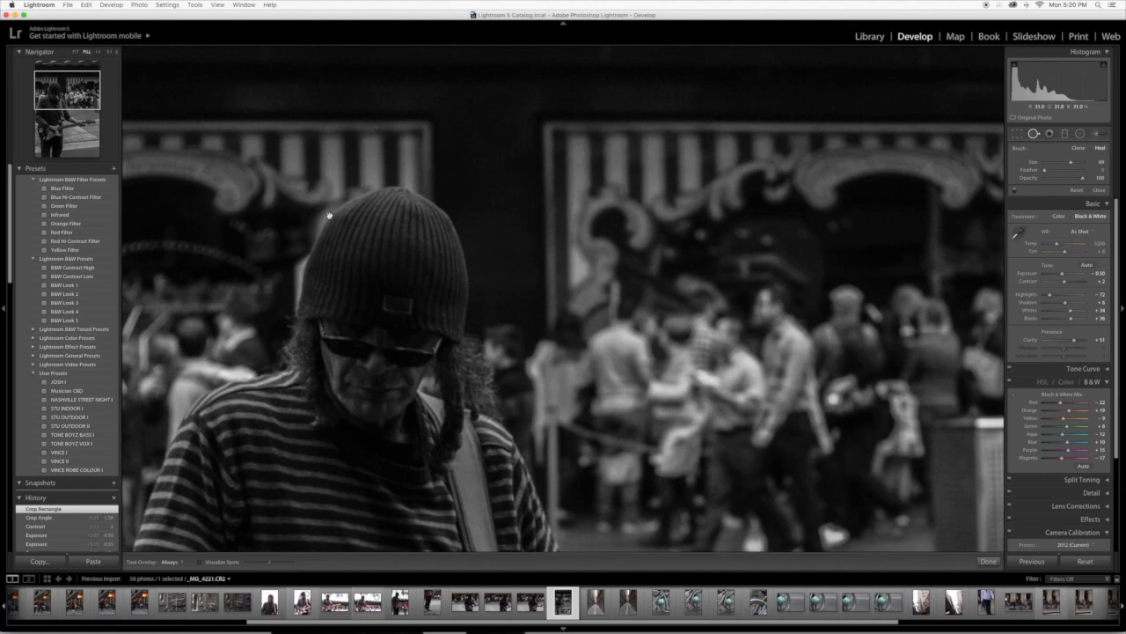
{"action": "left_click_drag", "start_coordinate": [325, 222], "coordinate": [327, 272]}
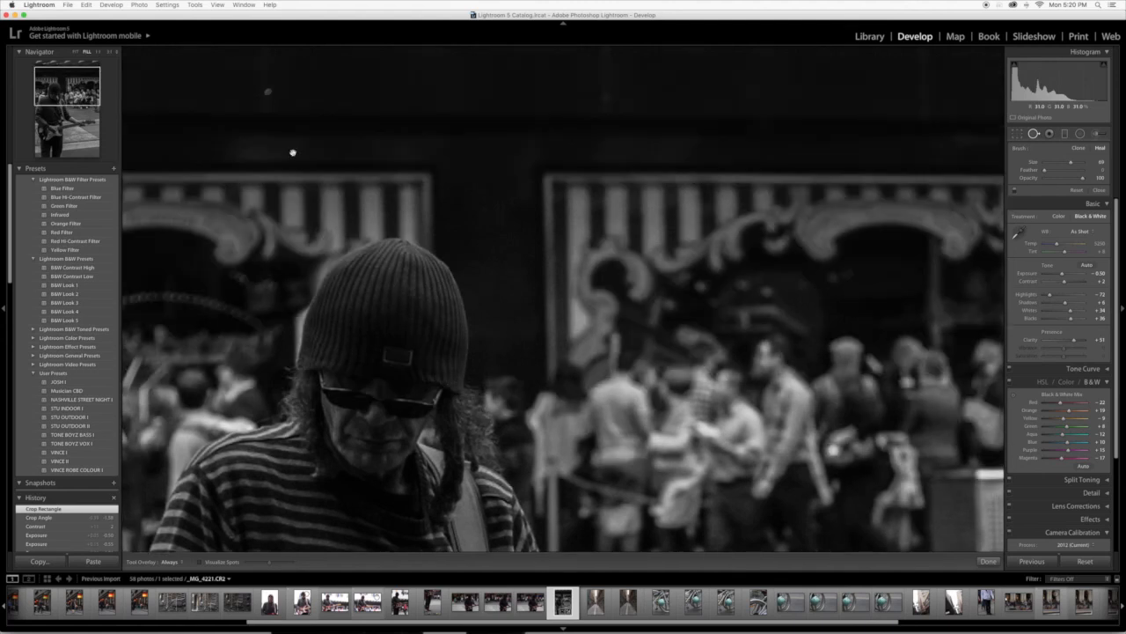
{"action": "left_click_drag", "start_coordinate": [274, 123], "coordinate": [275, 166]}
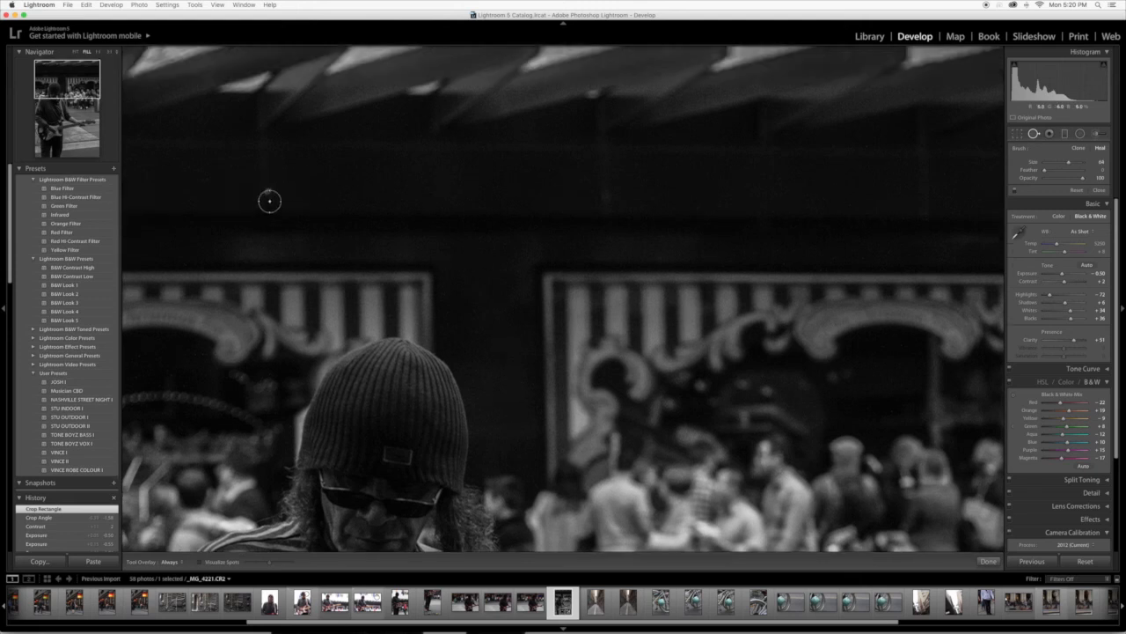
{"action": "scroll", "coordinate": [267, 190], "scroll_direction": "down", "scroll_amount": 4}
{"action": "scroll", "coordinate": [266, 191], "scroll_direction": "down", "scroll_amount": 2}
{"action": "left_click", "coordinate": [268, 190]}
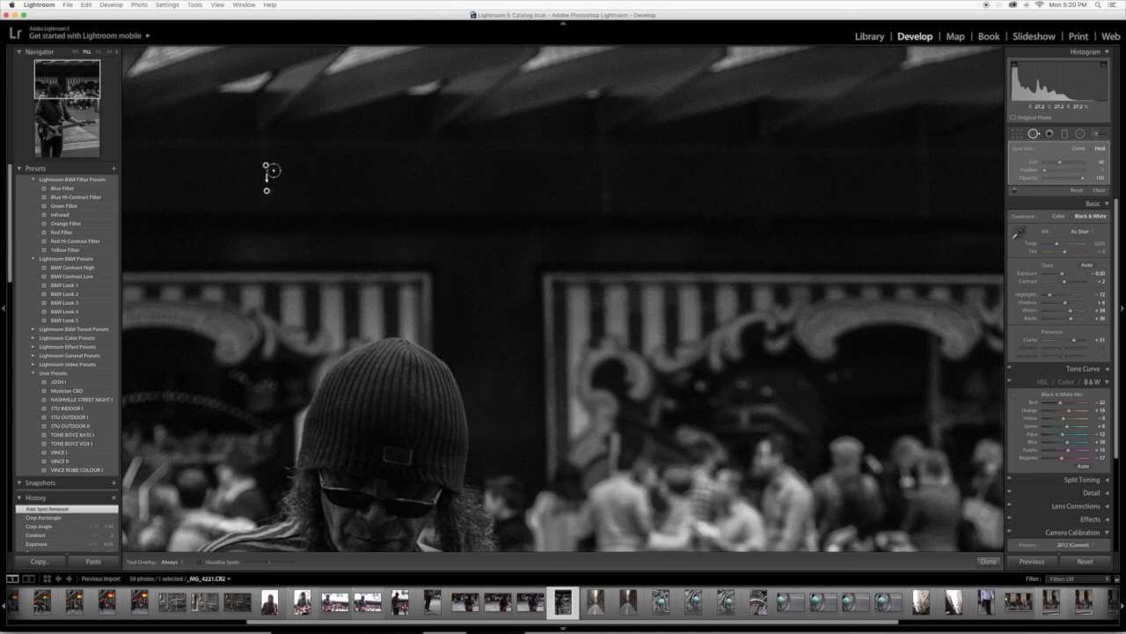
{"action": "key", "text": "Return"}
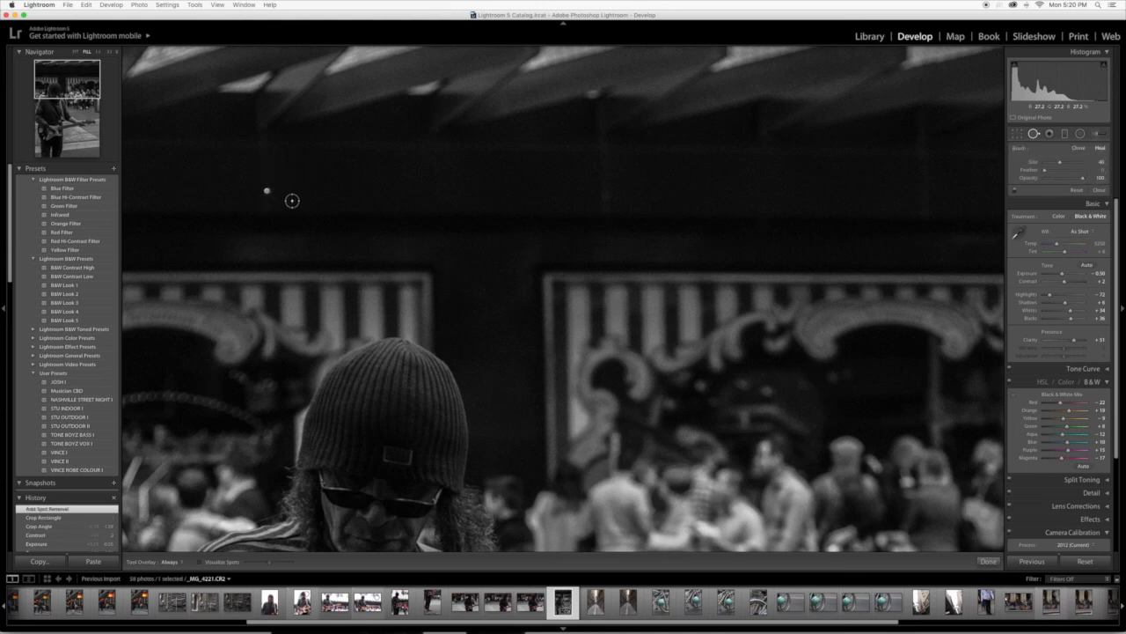
{"action": "key", "text": "q"}
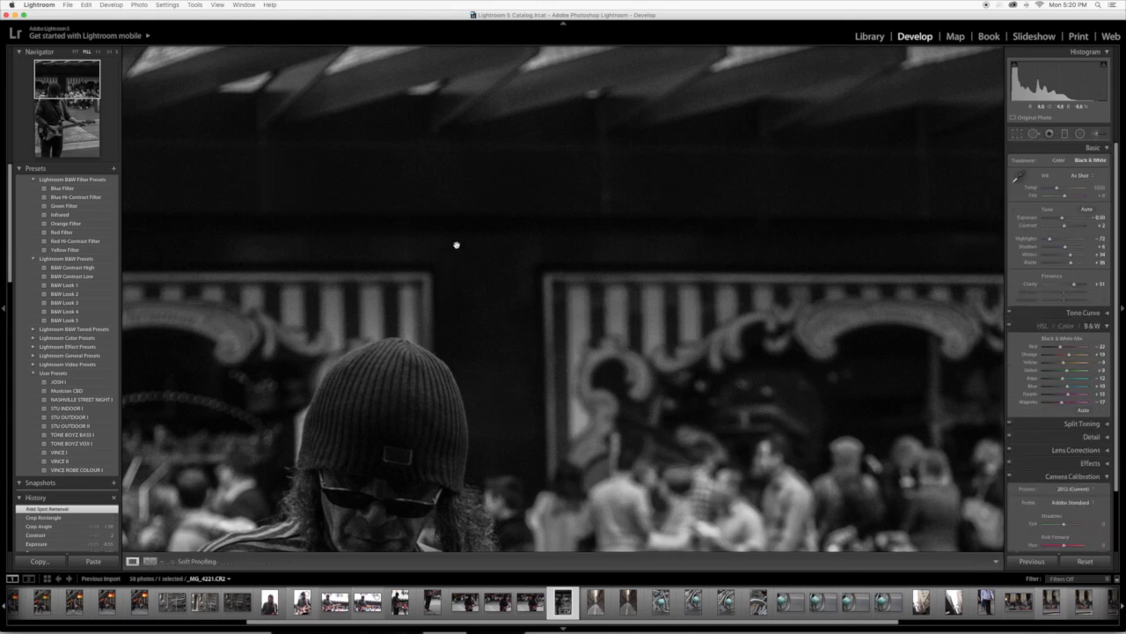
{"action": "key", "text": "super+minus"}
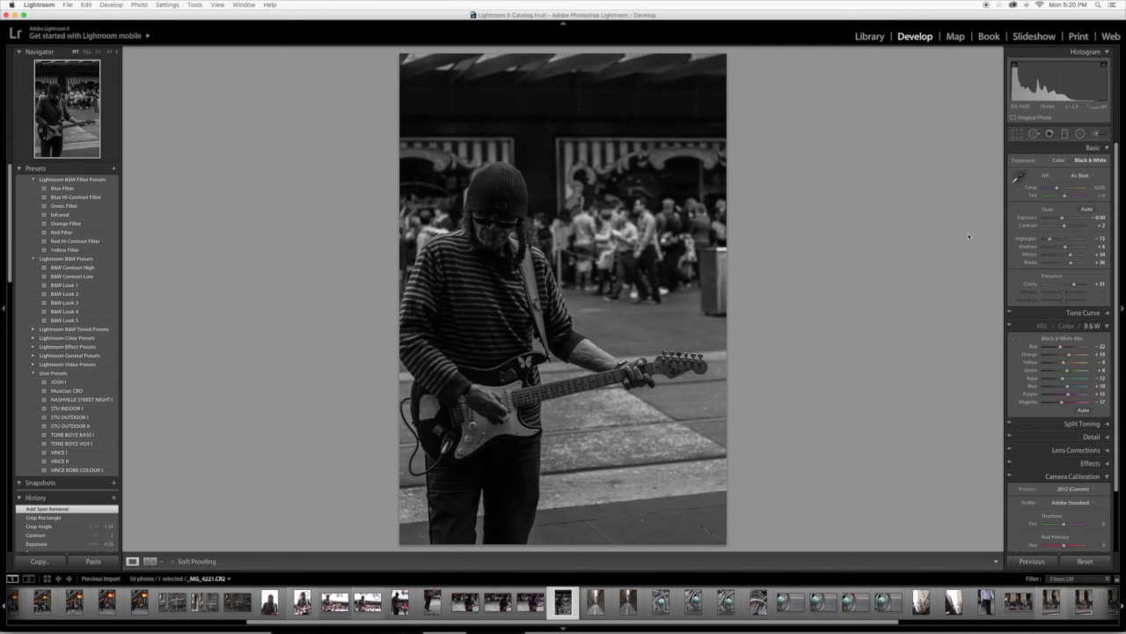
- Lift shadows to +13 and darken the exposure to -0.75
{"action": "left_click_drag", "start_coordinate": [1065, 249], "coordinate": [1064, 254]}
{"action": "left_click_drag", "start_coordinate": [1065, 250], "coordinate": [1068, 250]}
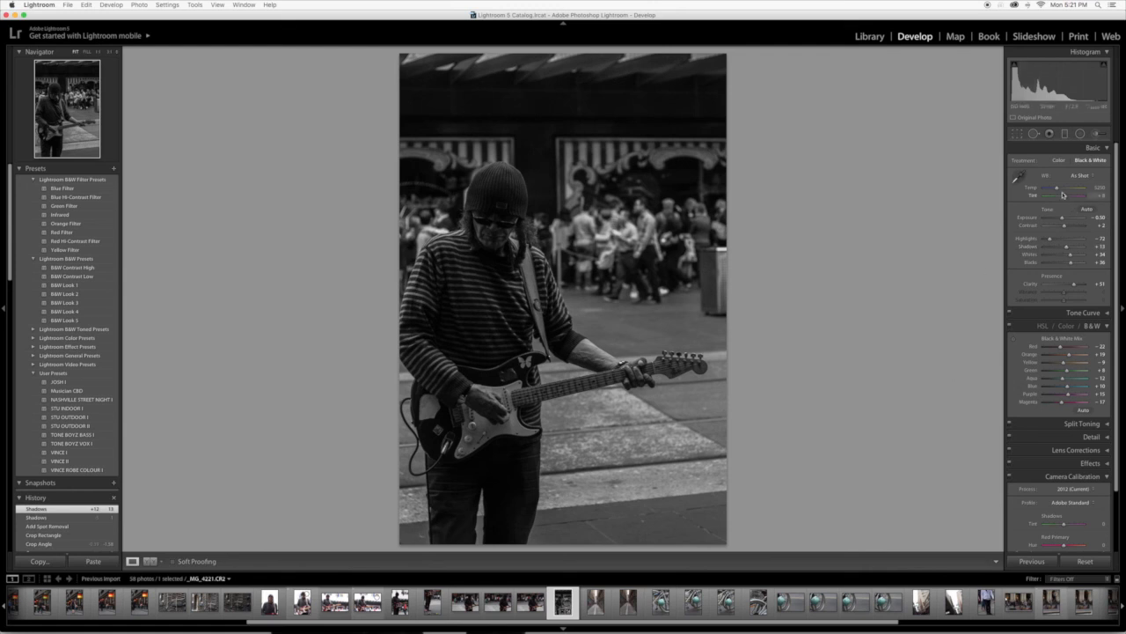
{"action": "left_click_drag", "start_coordinate": [1062, 219], "coordinate": [1061, 223]}
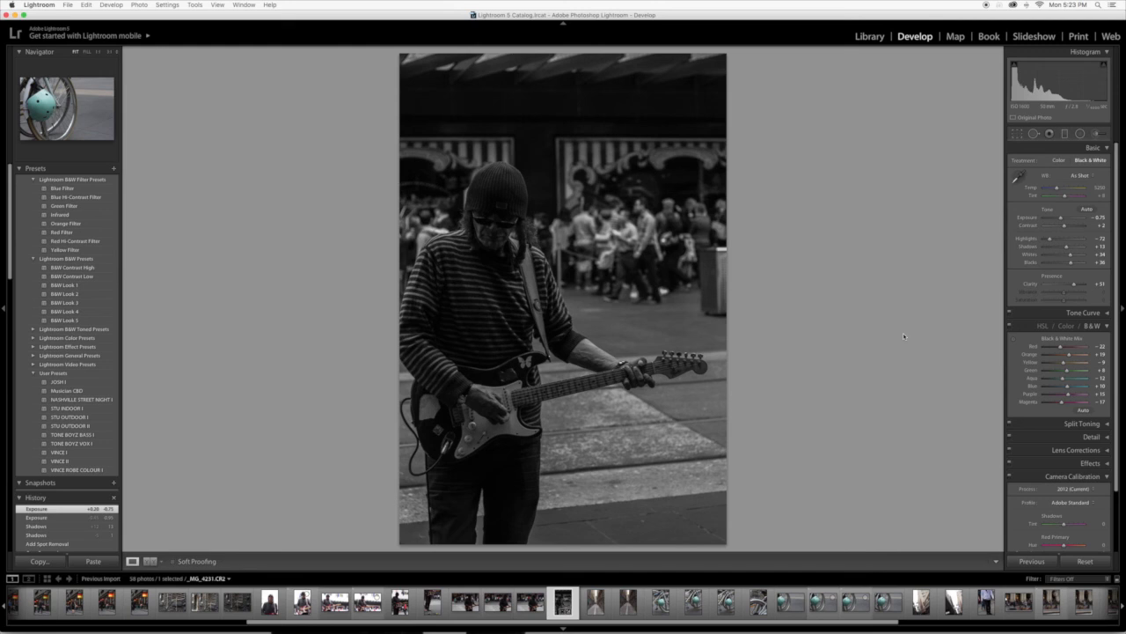
- Preview the finished photo against a fully black background with Lights Out
{"action": "key", "text": "l"}
{"action": "key", "text": "l"}
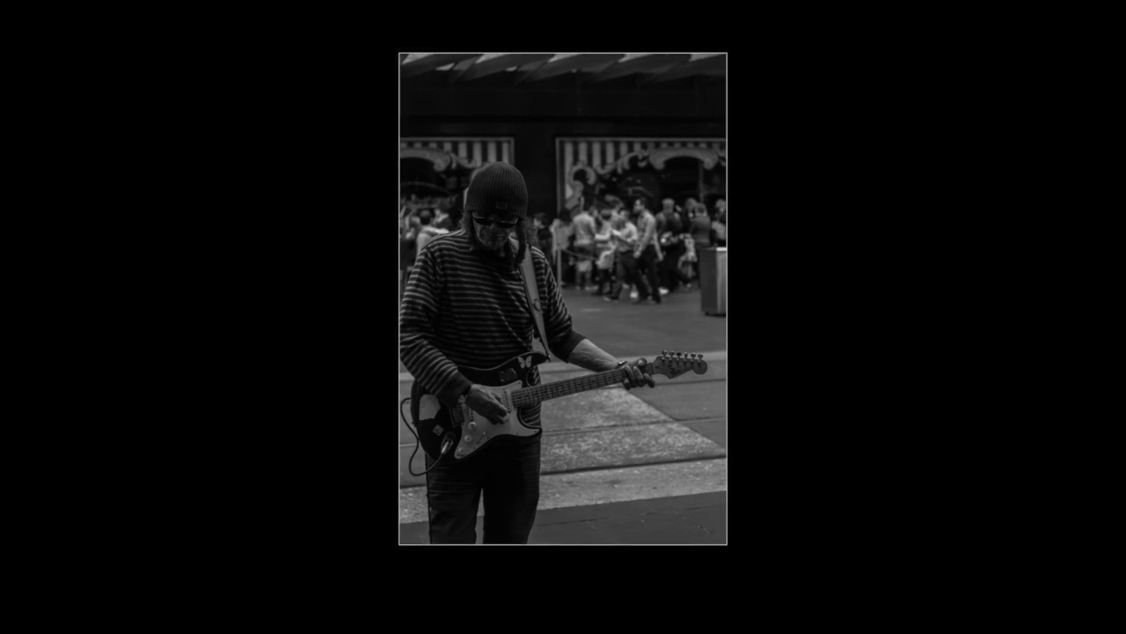